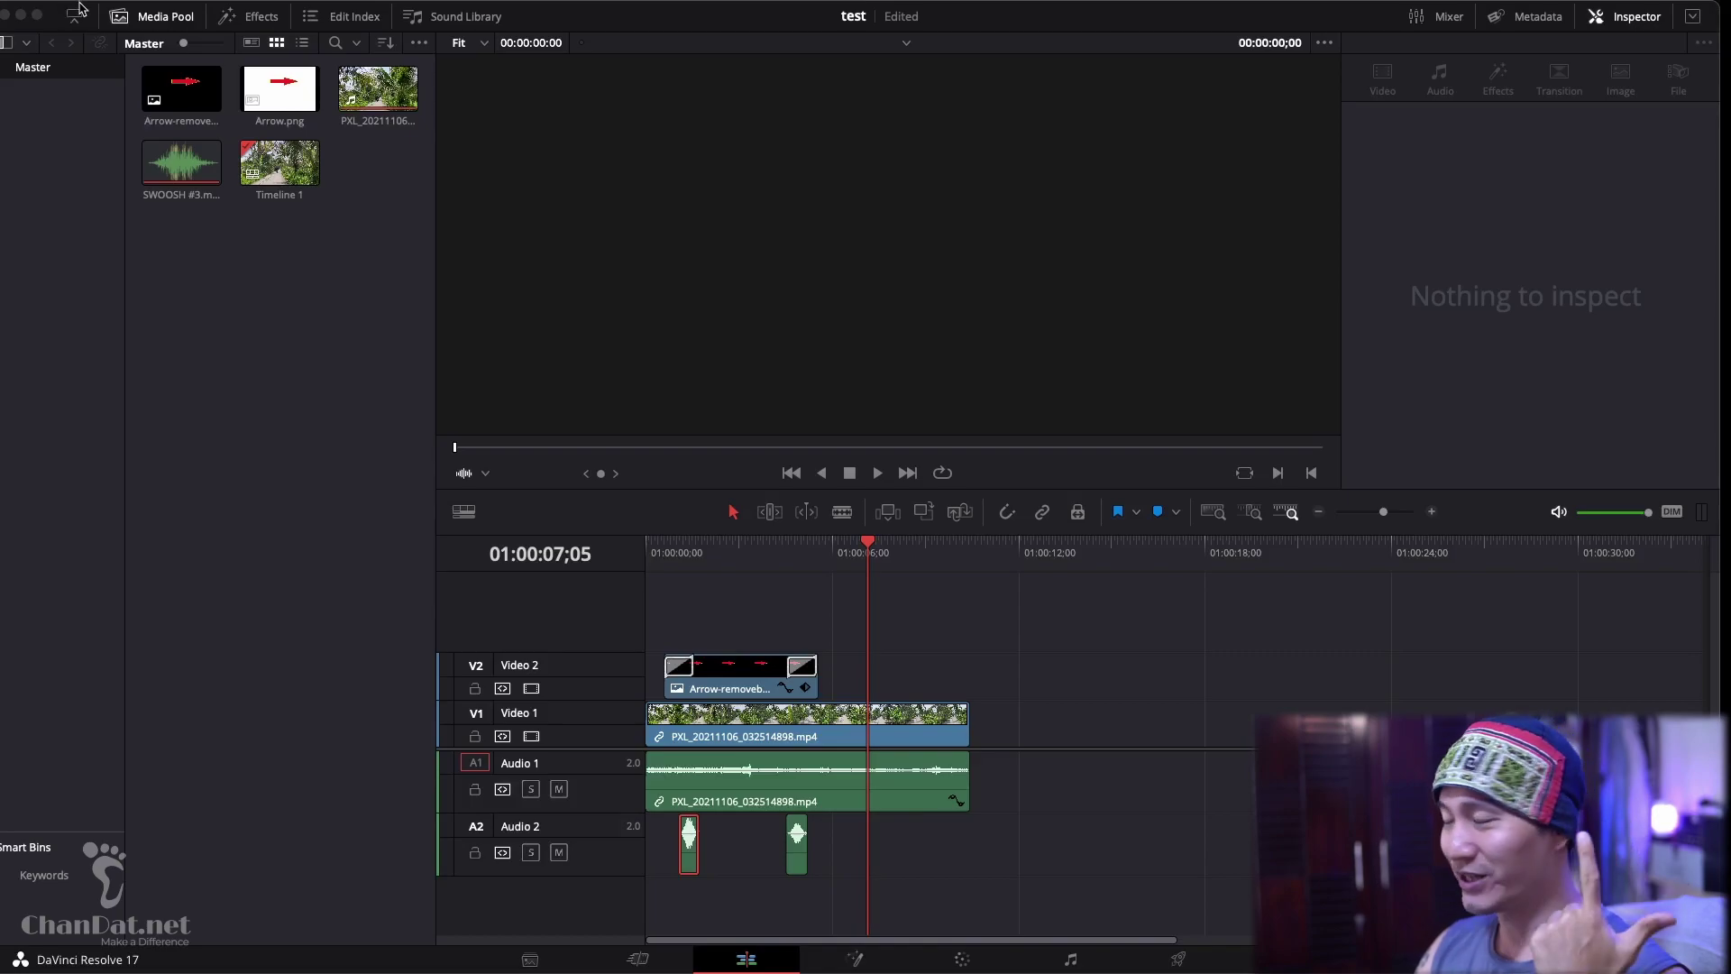
Play the arrow-over-road edit from the start, stop it, and deselect the sound effect clip
click(652, 546)
key(space)
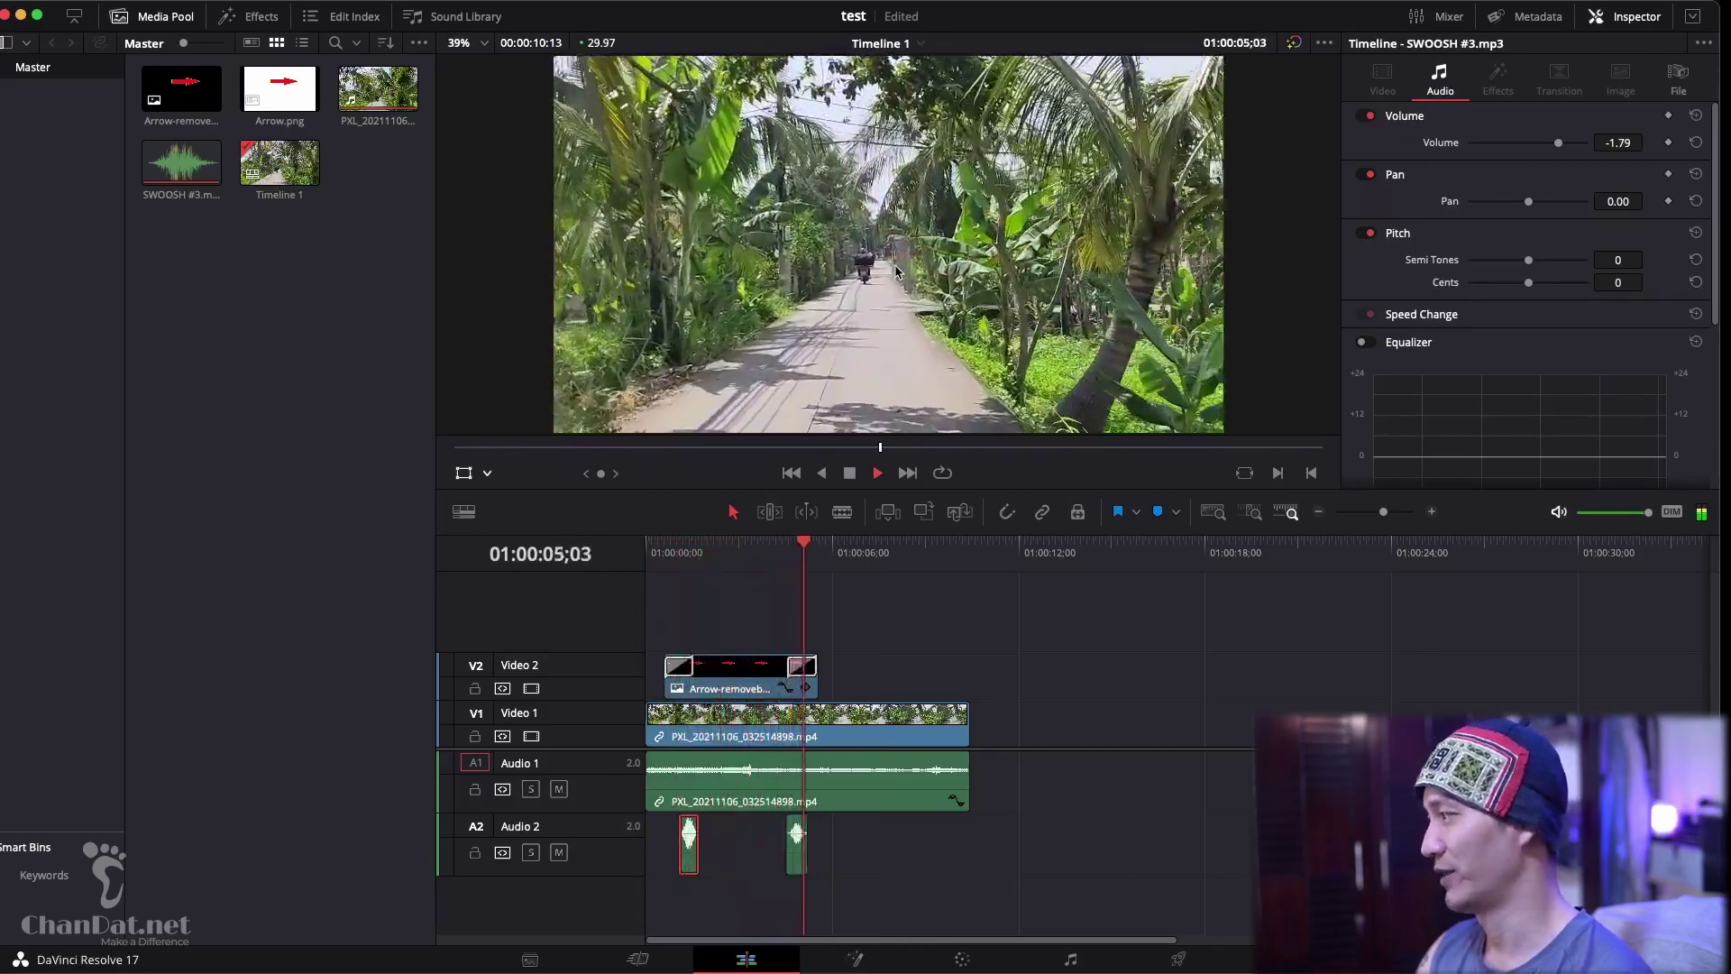
key(space)
click(869, 608)
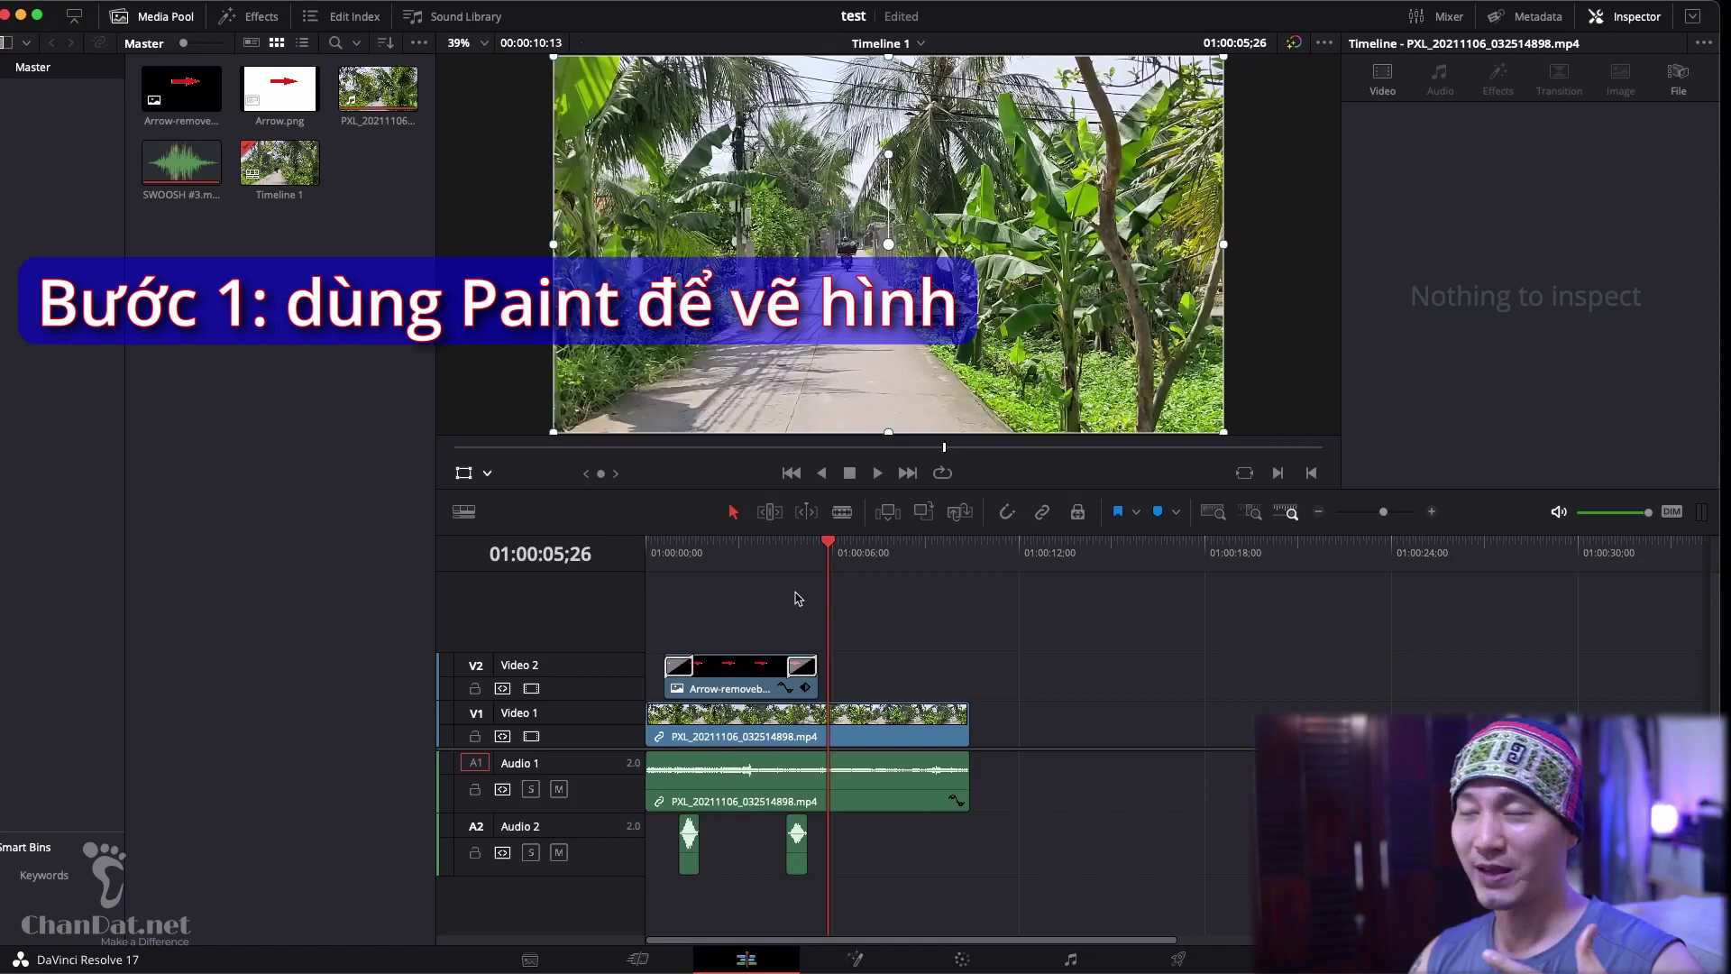
Alternate viewer previews of Arrow.png and Arrow-removebg-preview, then drag the transparent arrow toward Video 2
click(281, 95)
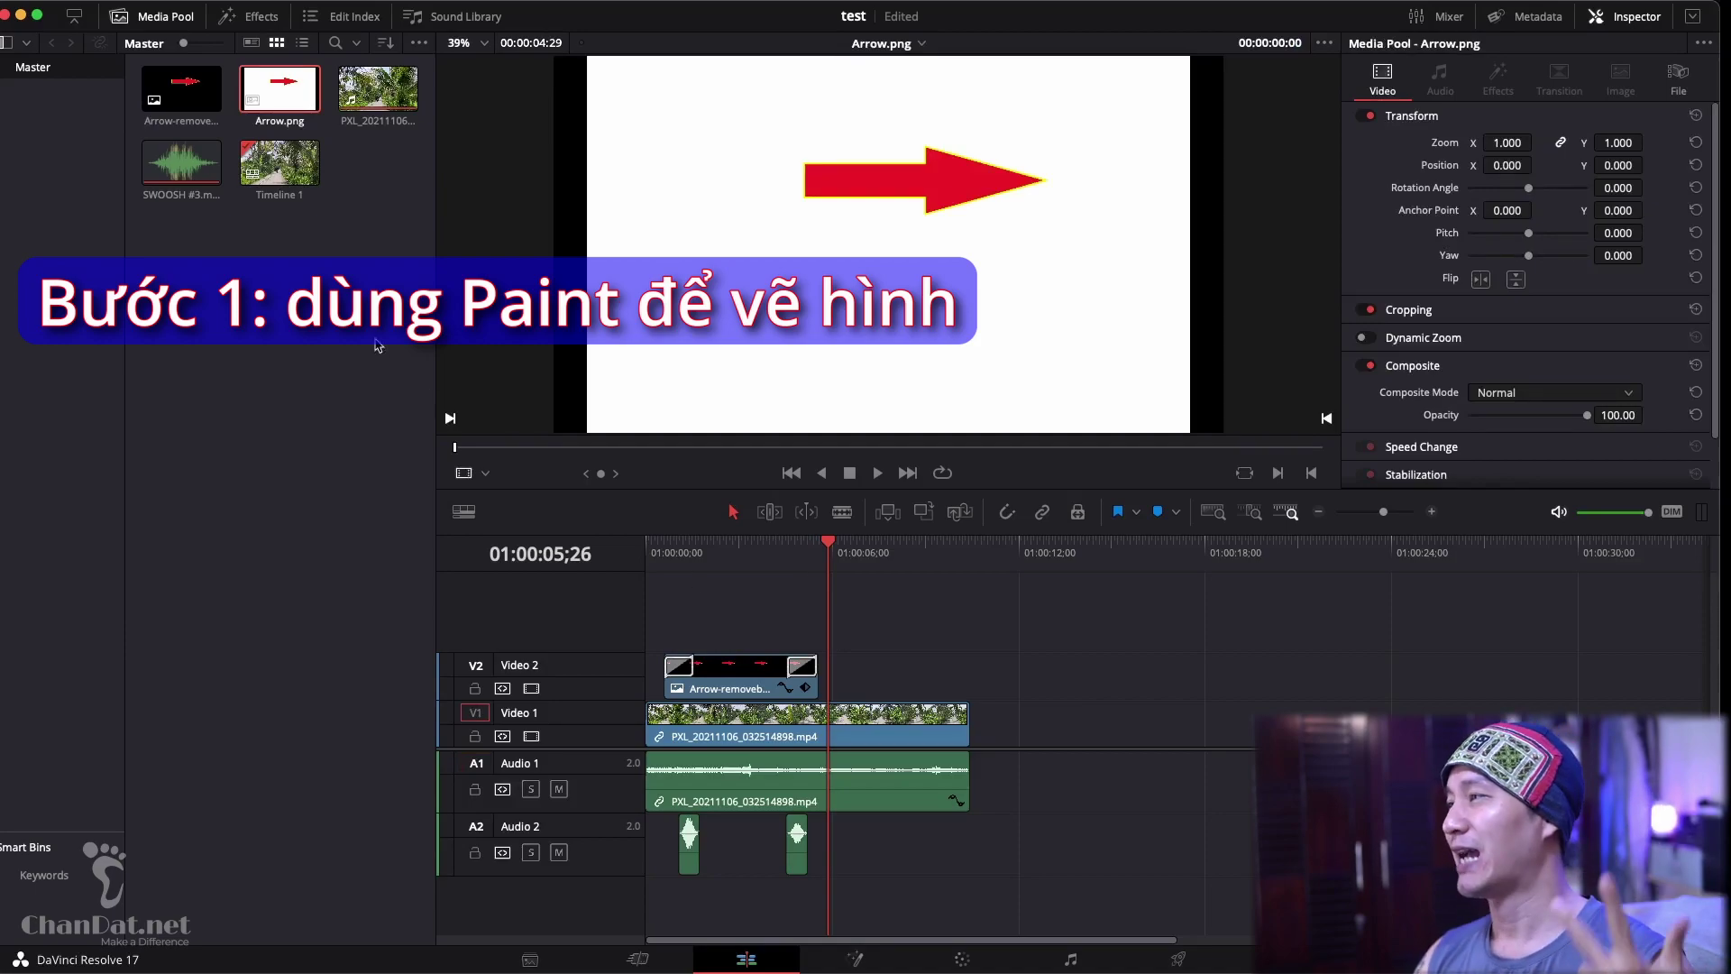
click(189, 113)
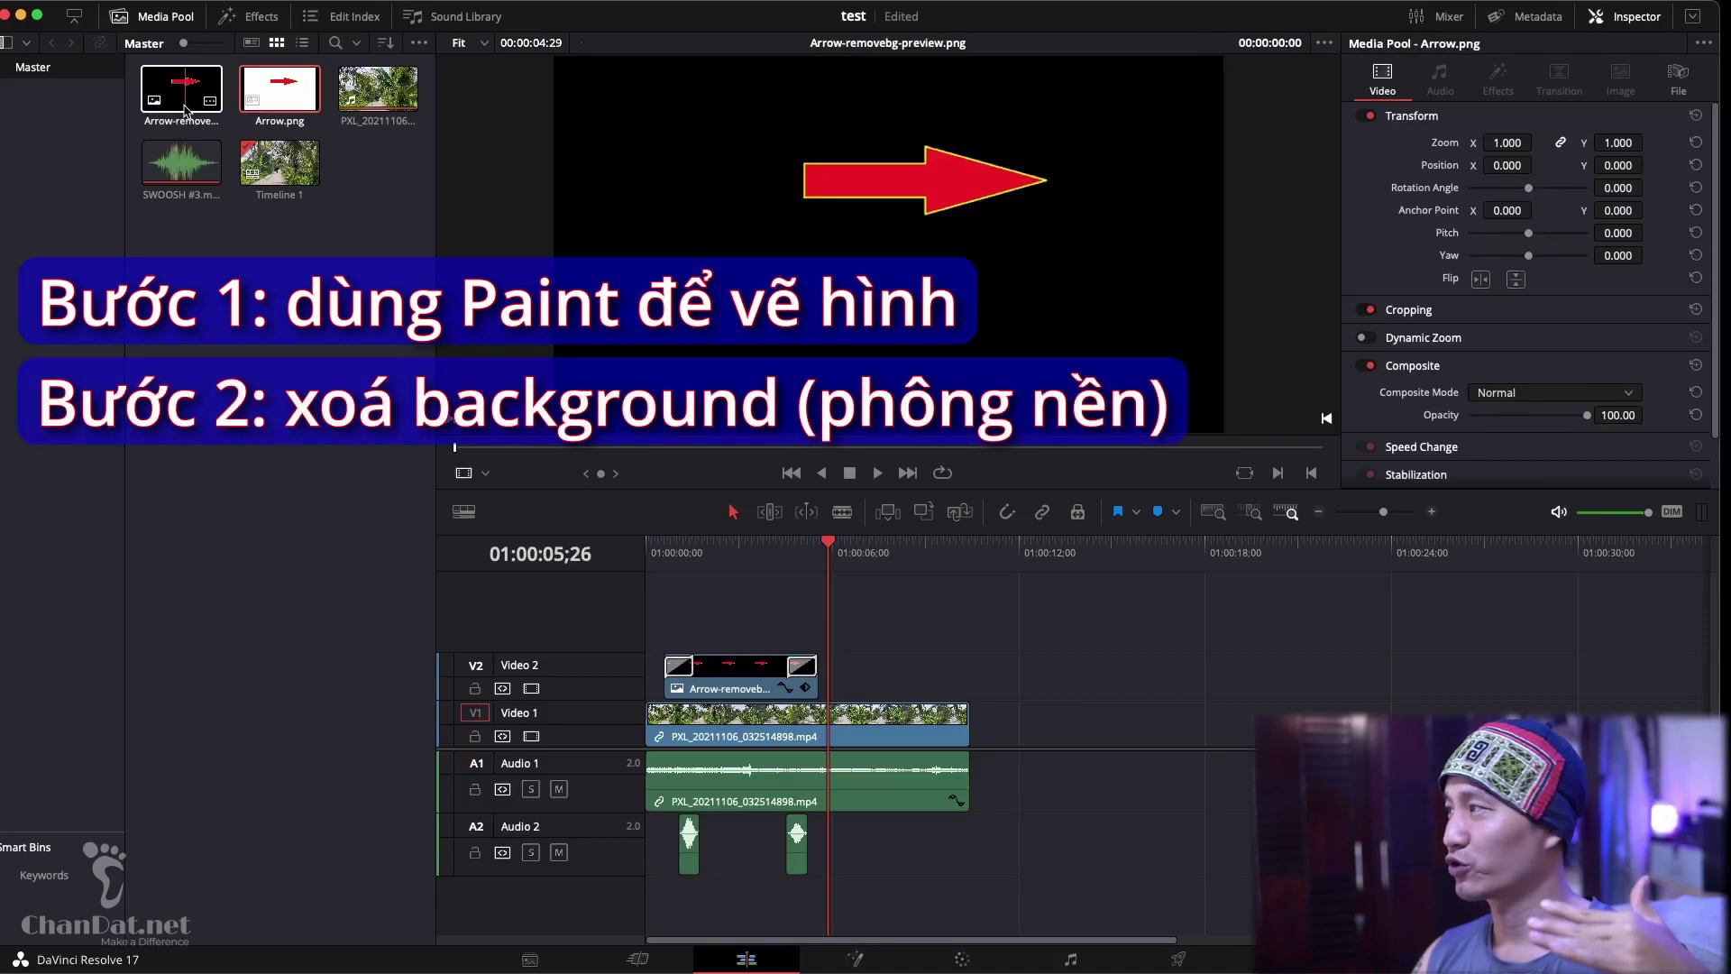
click(298, 108)
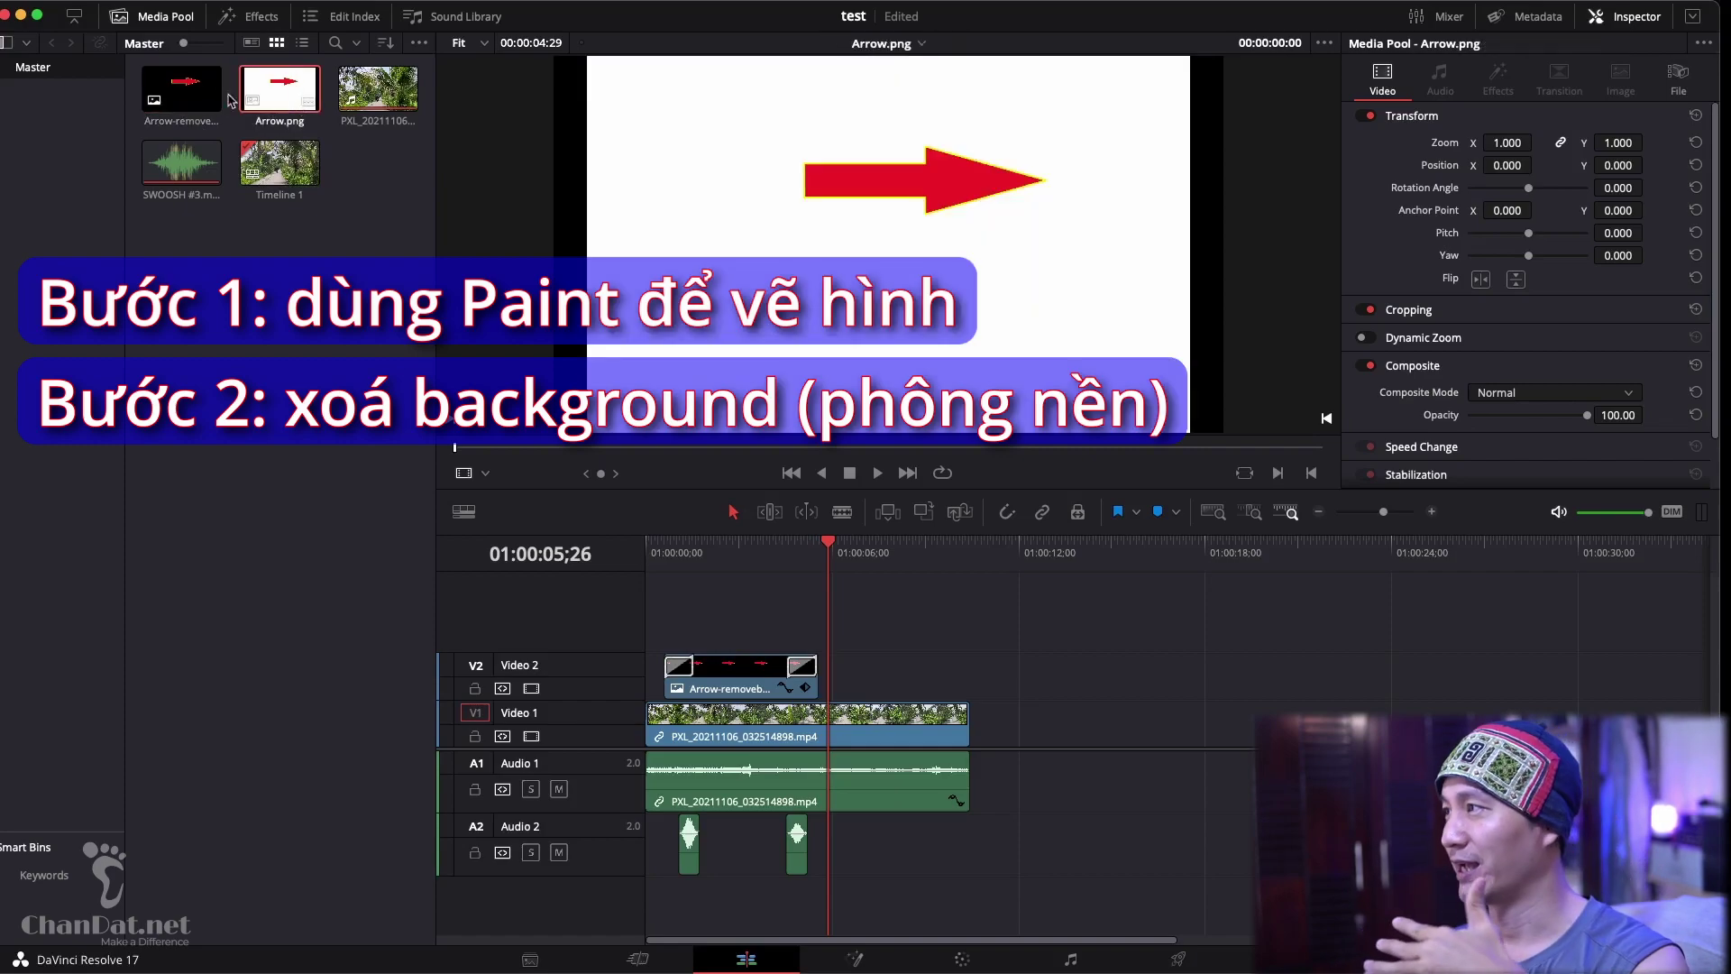
click(186, 94)
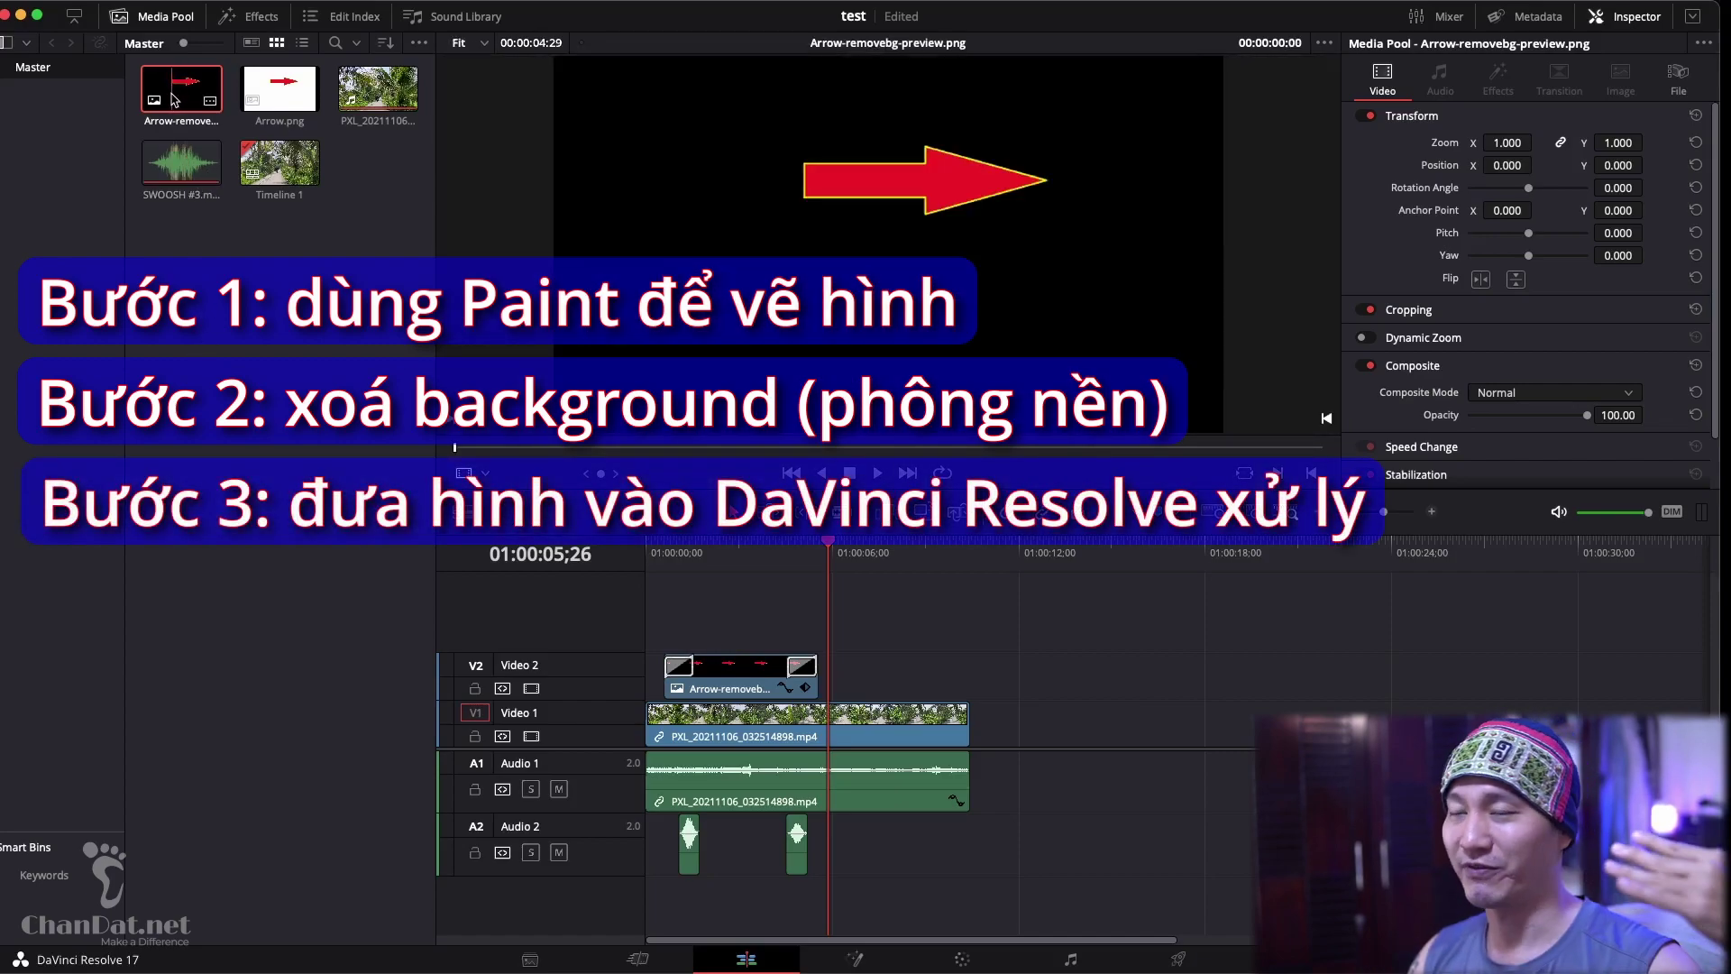
drag(168, 100, 826, 672)
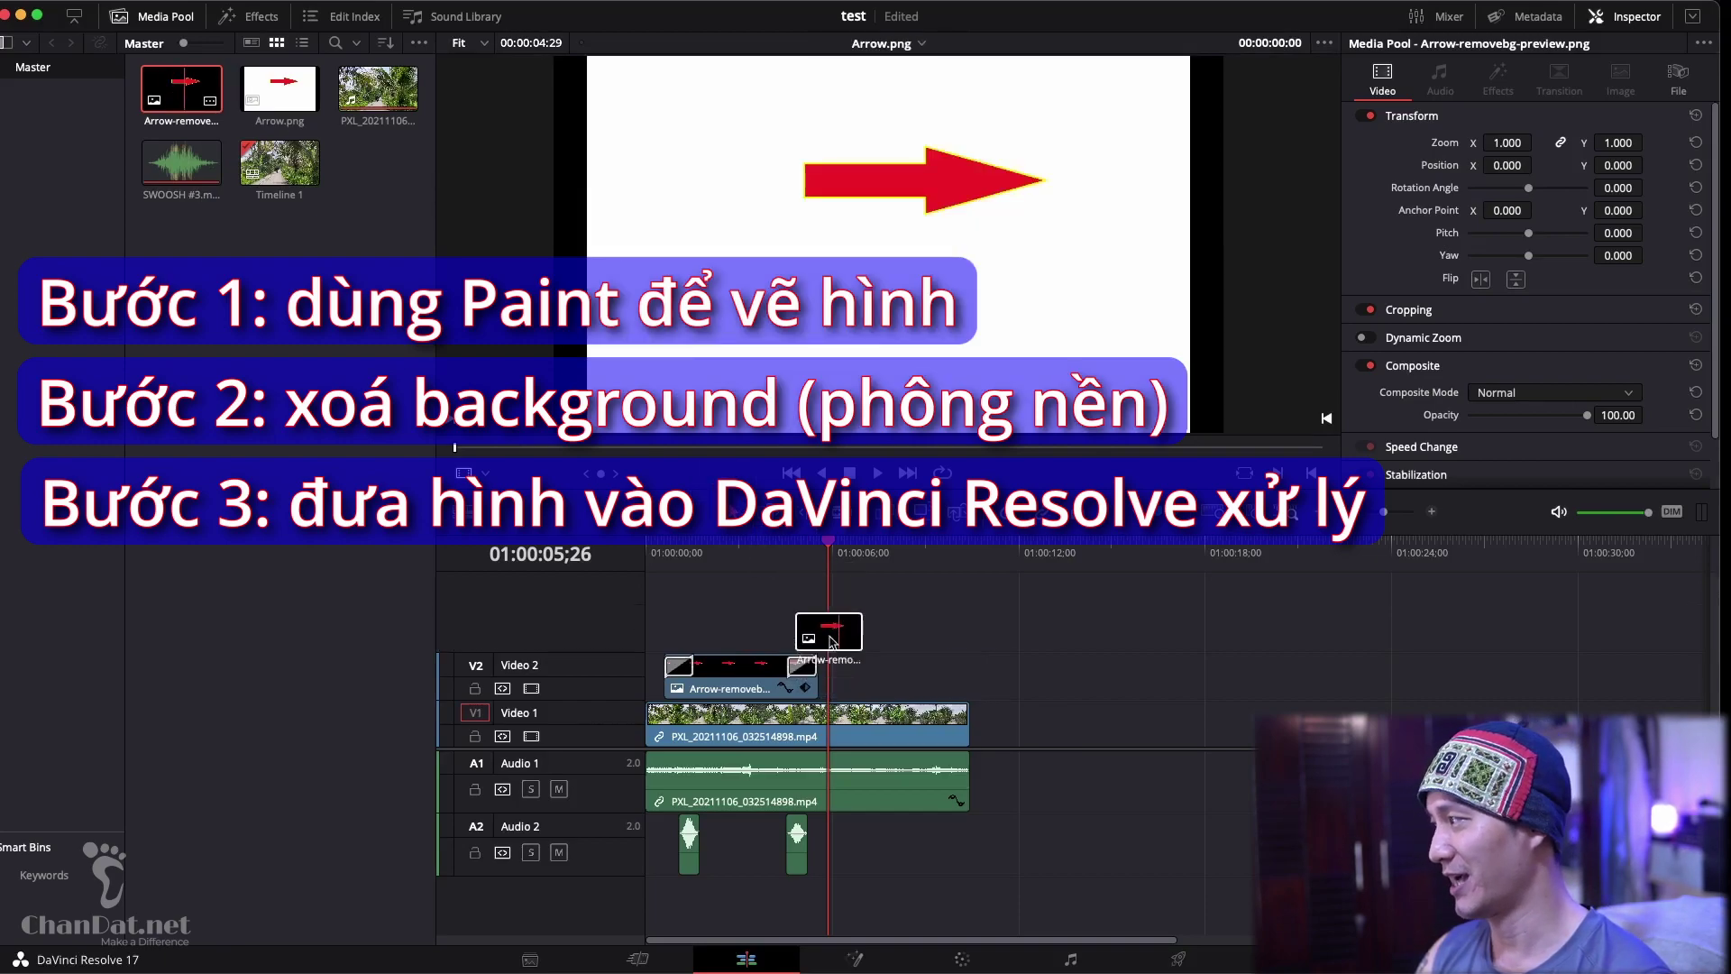
Cancel the pending placement, drop Arrow.png onto Video 2, then delete that Arrow.png clip
drag(826, 672, 361, 227)
drag(260, 86, 872, 672)
click(868, 555)
drag(871, 561, 883, 563)
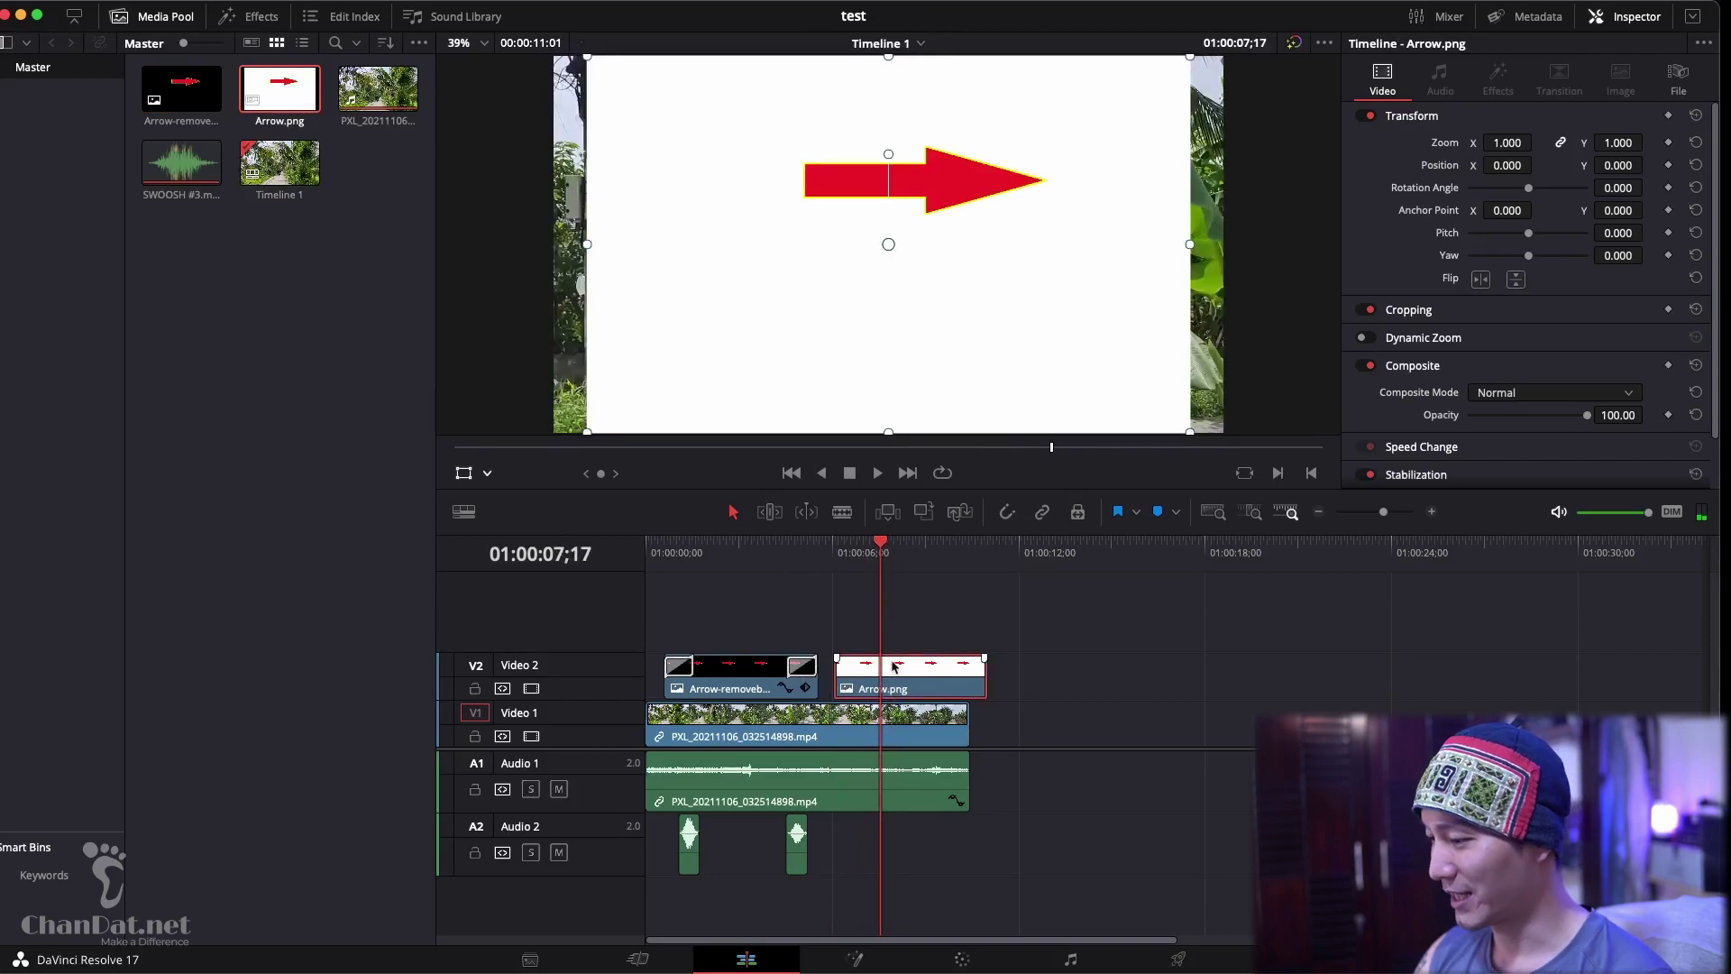
key(BackSpace)
Place Arrow-removebg-preview after the existing arrow clip on Video 2, then delete it again
click(195, 88)
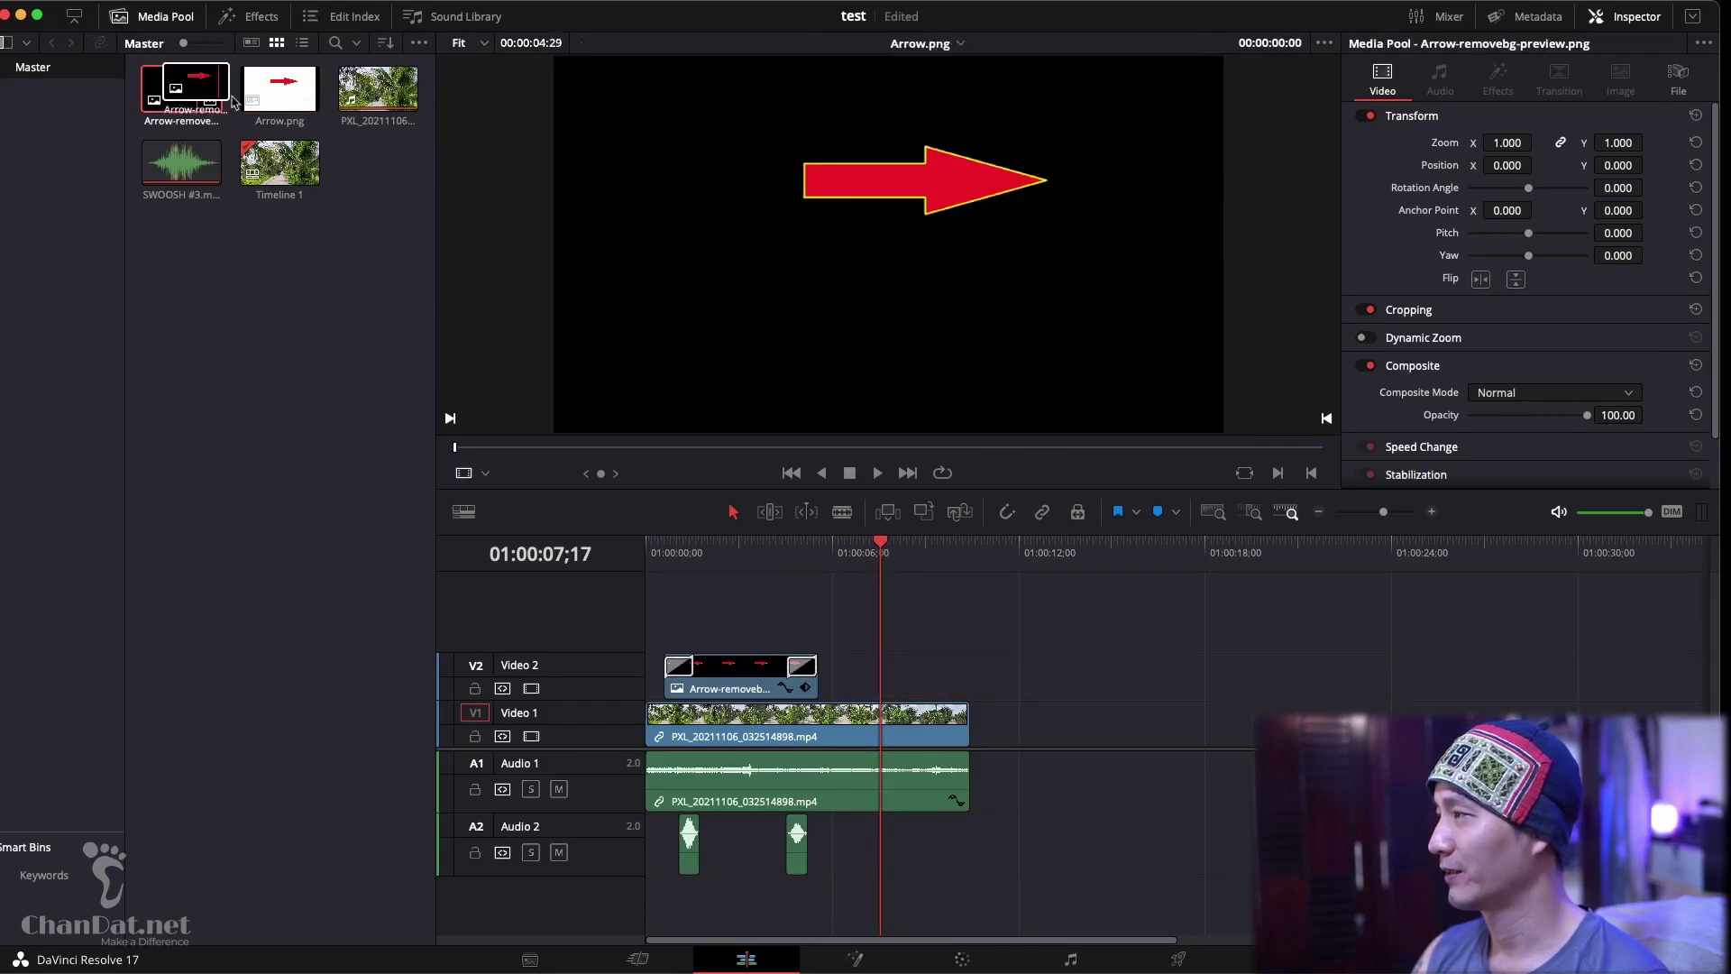
drag(190, 94, 816, 678)
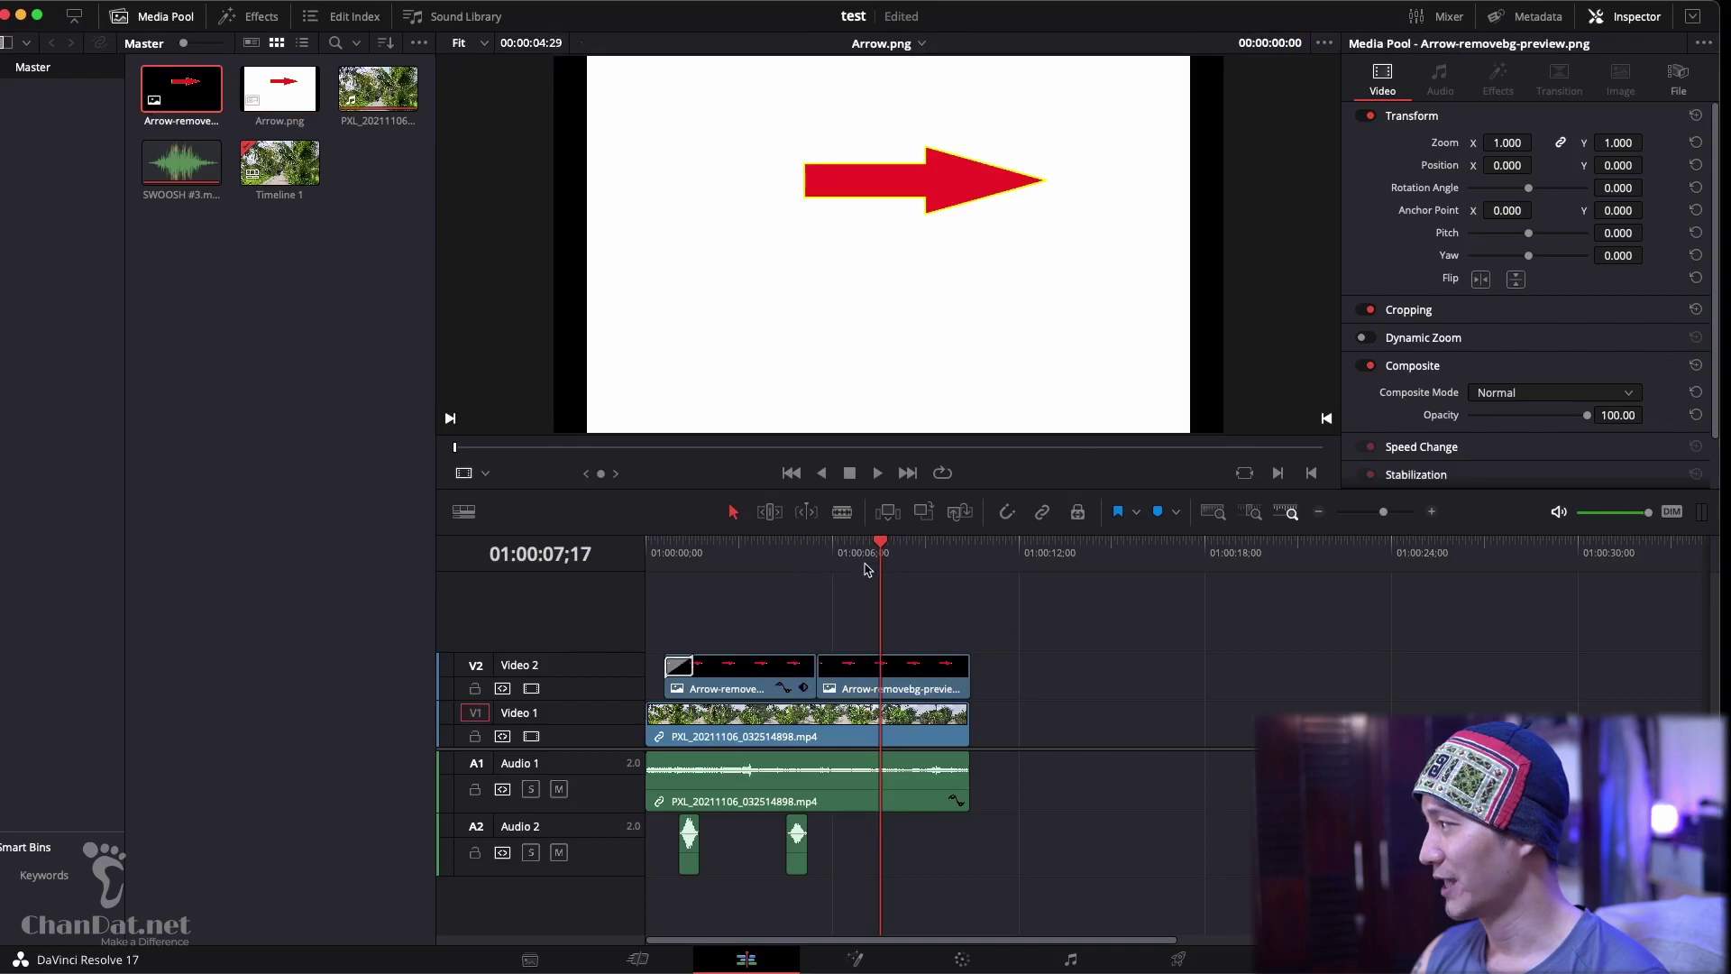
drag(867, 568, 864, 554)
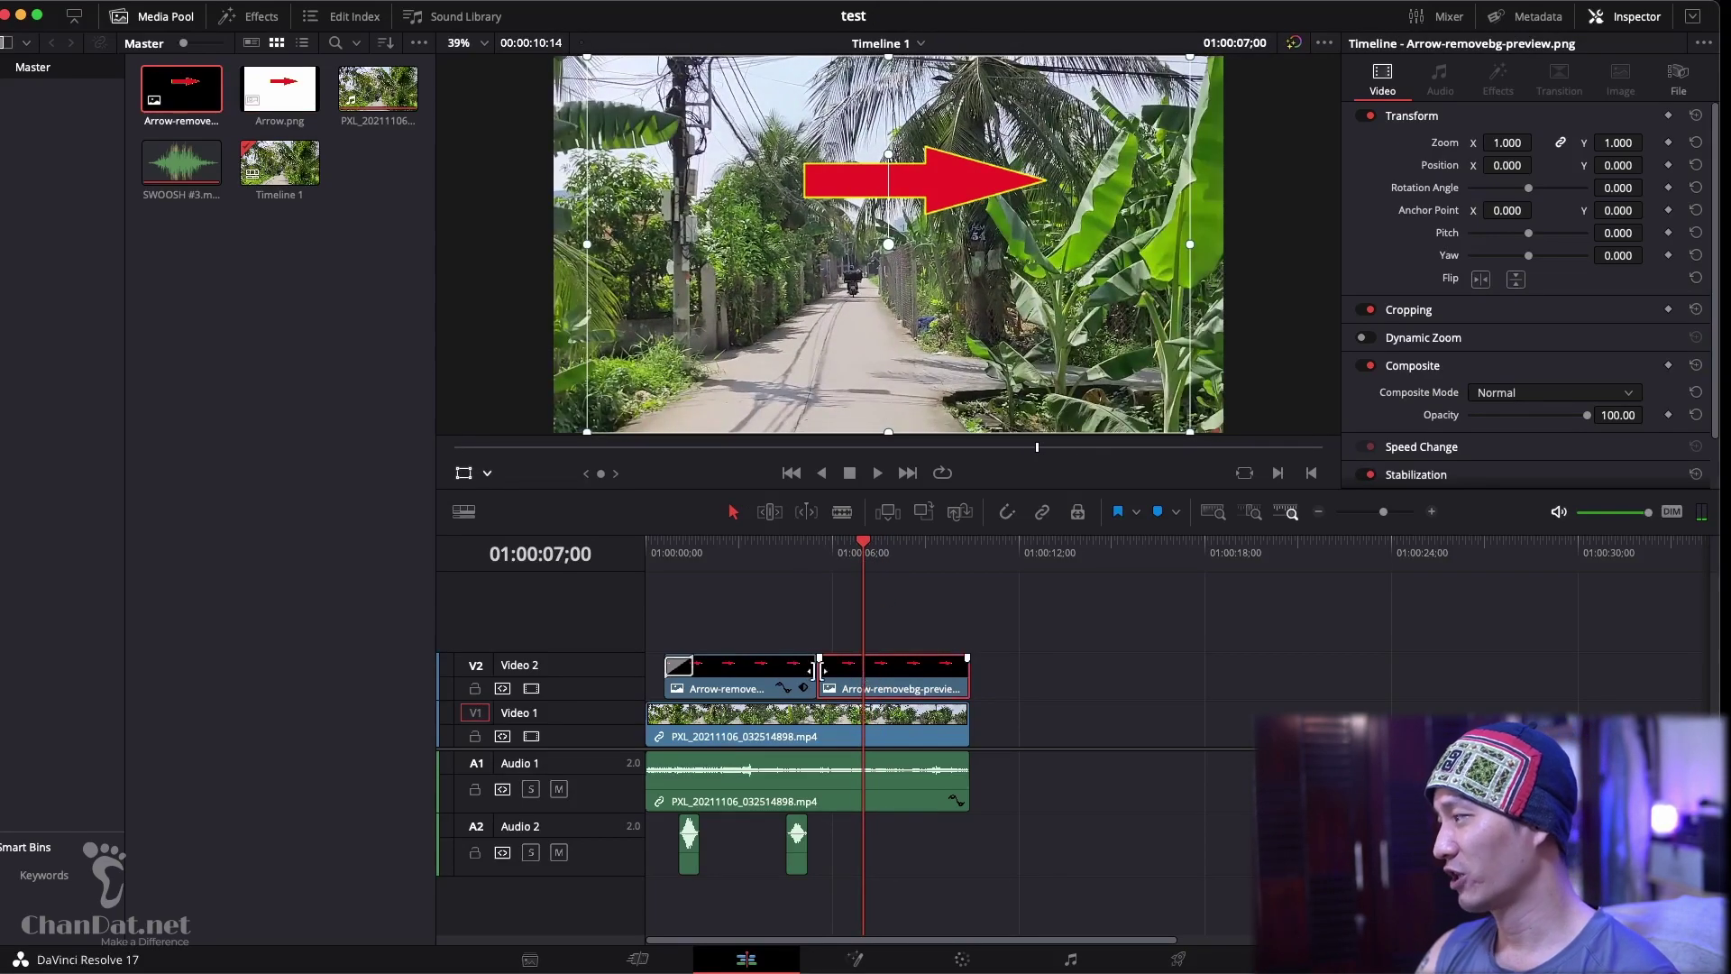
key(BackSpace)
Select the original arrow clip, undo and redo so the extra arrow stays removed
click(754, 675)
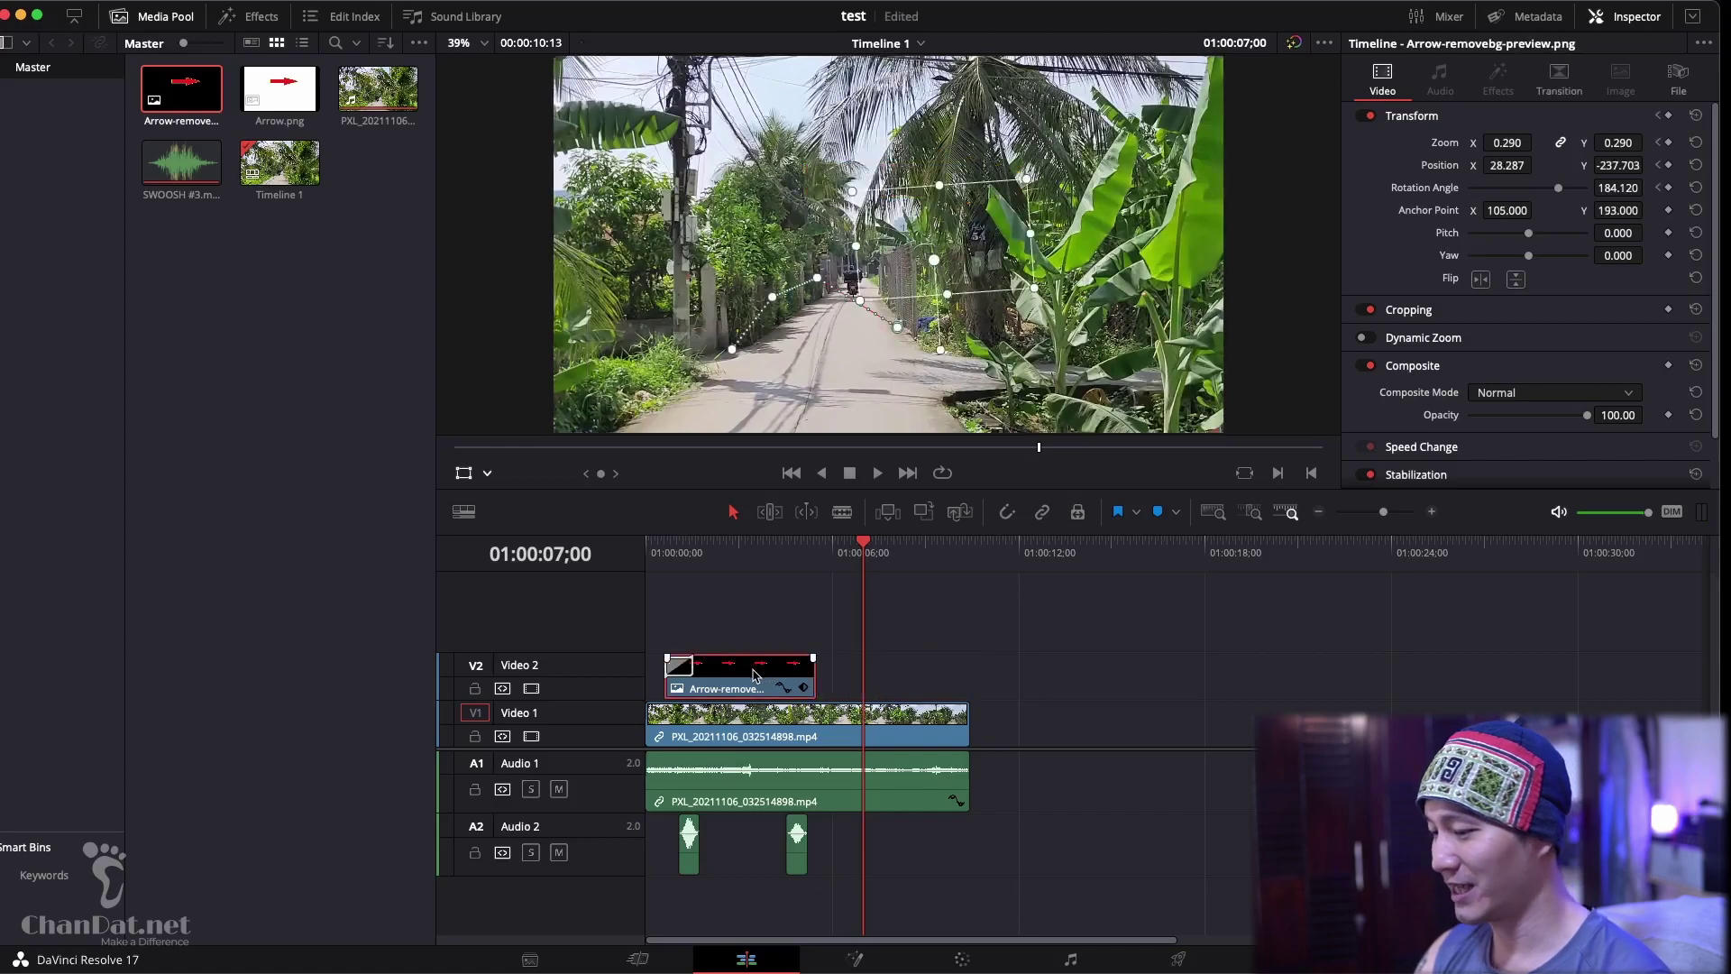
key(ctrl+z)
key(ctrl+shift+z)
Play the arrow animation from near the start, stop, and return to 01:00:02;09
click(661, 553)
key(space)
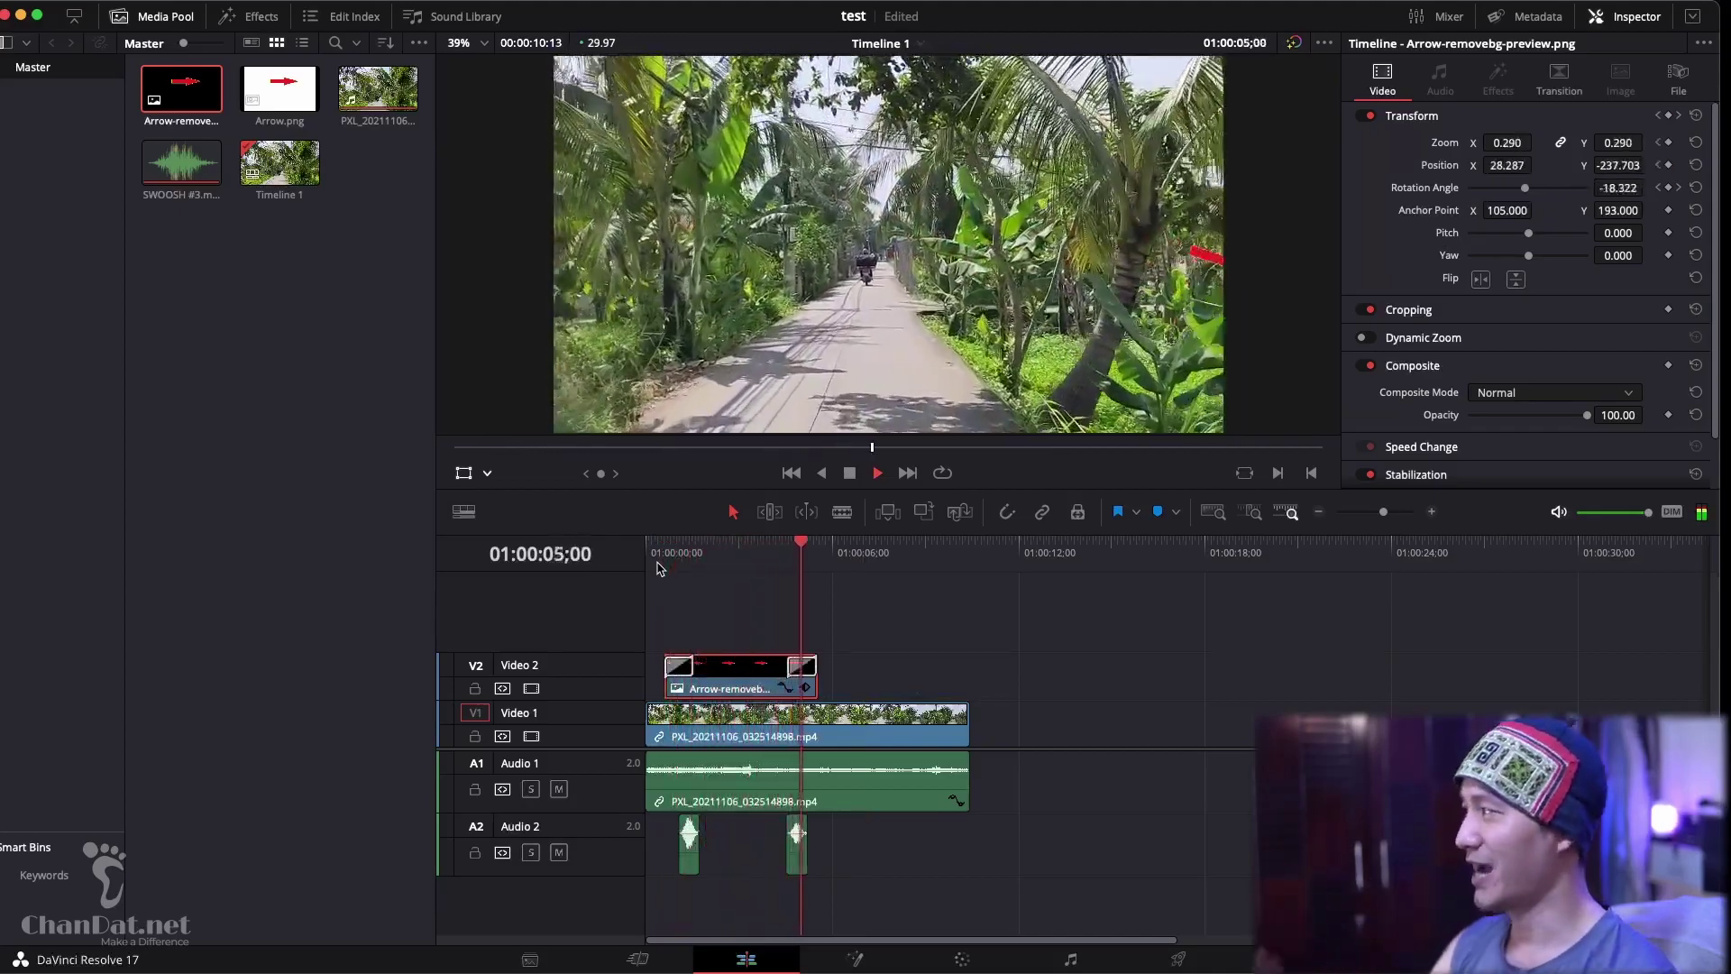
key(space)
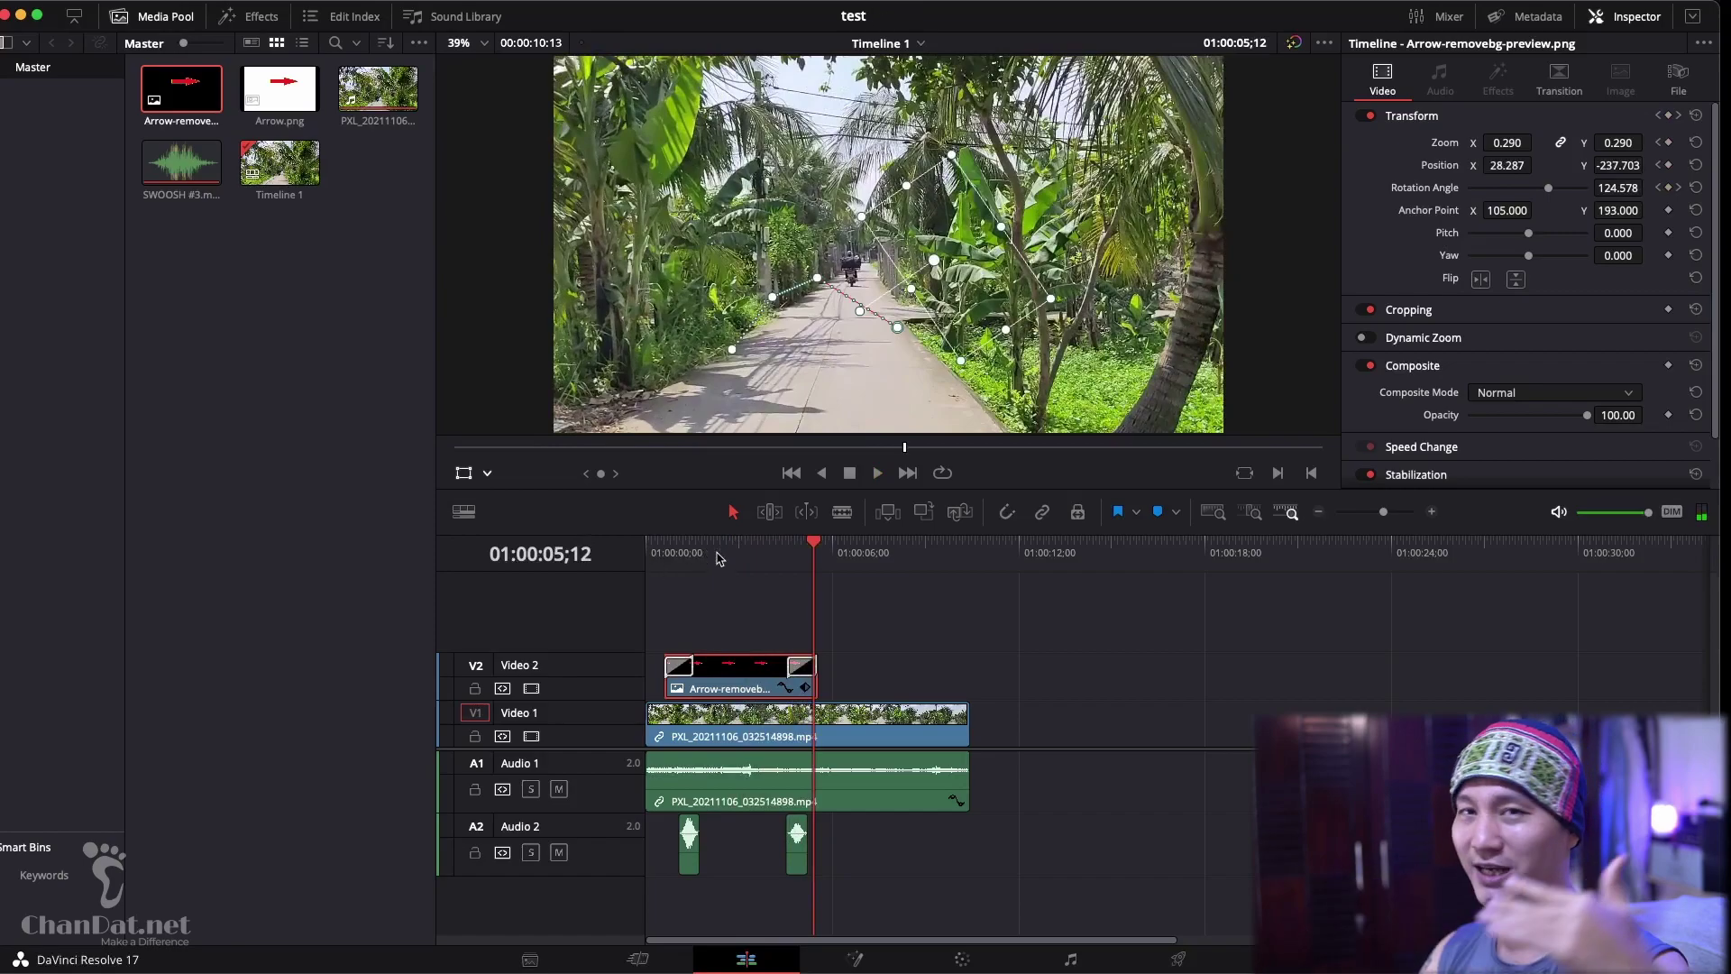
click(718, 557)
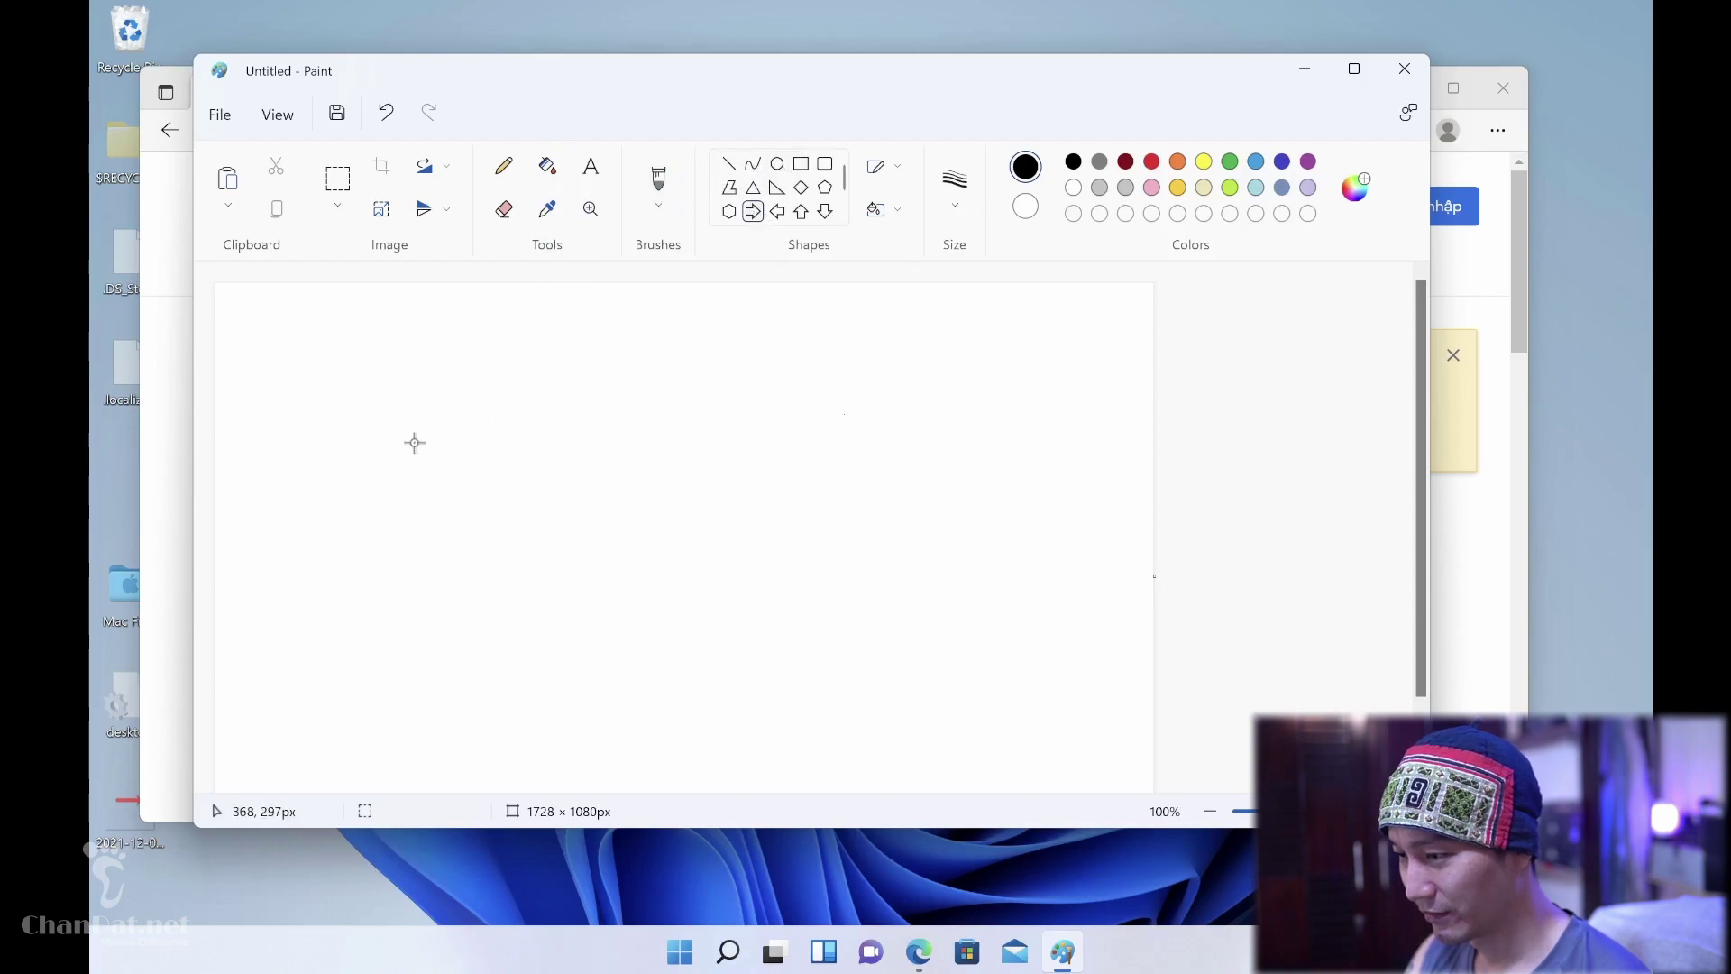
Draw a right-pointing arrow with an orange outline and solid yellow fill, enlarged on the canvas
drag(569, 514, 671, 534)
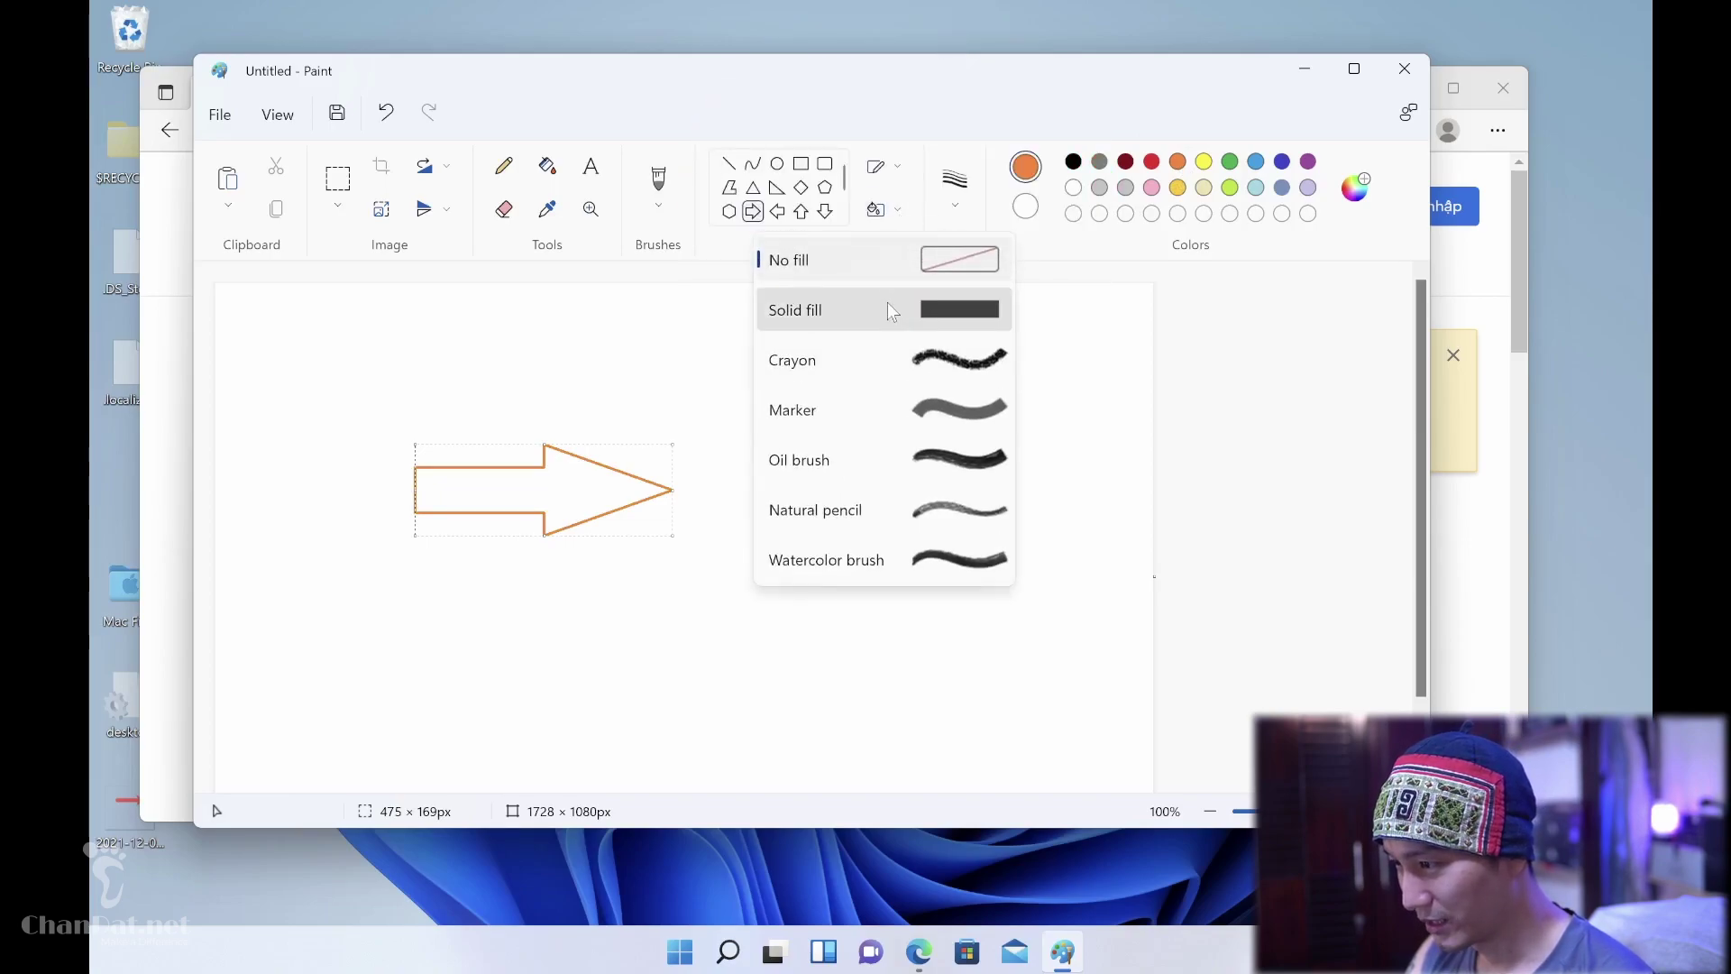
click(890, 311)
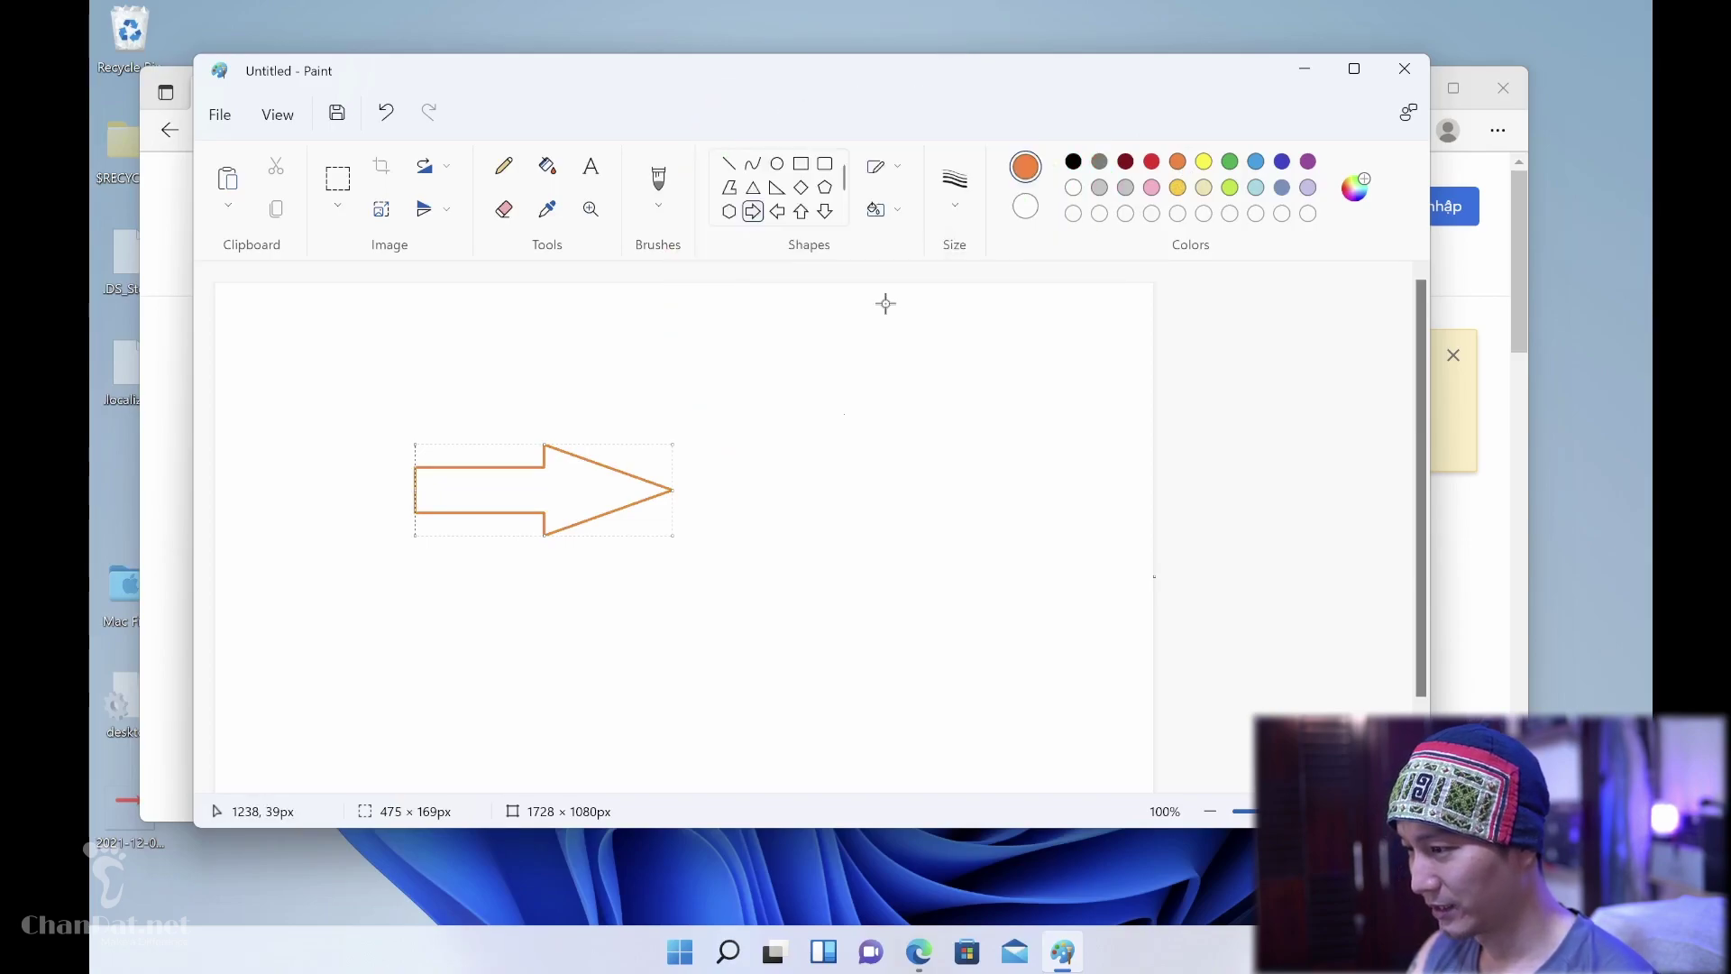
click(1021, 208)
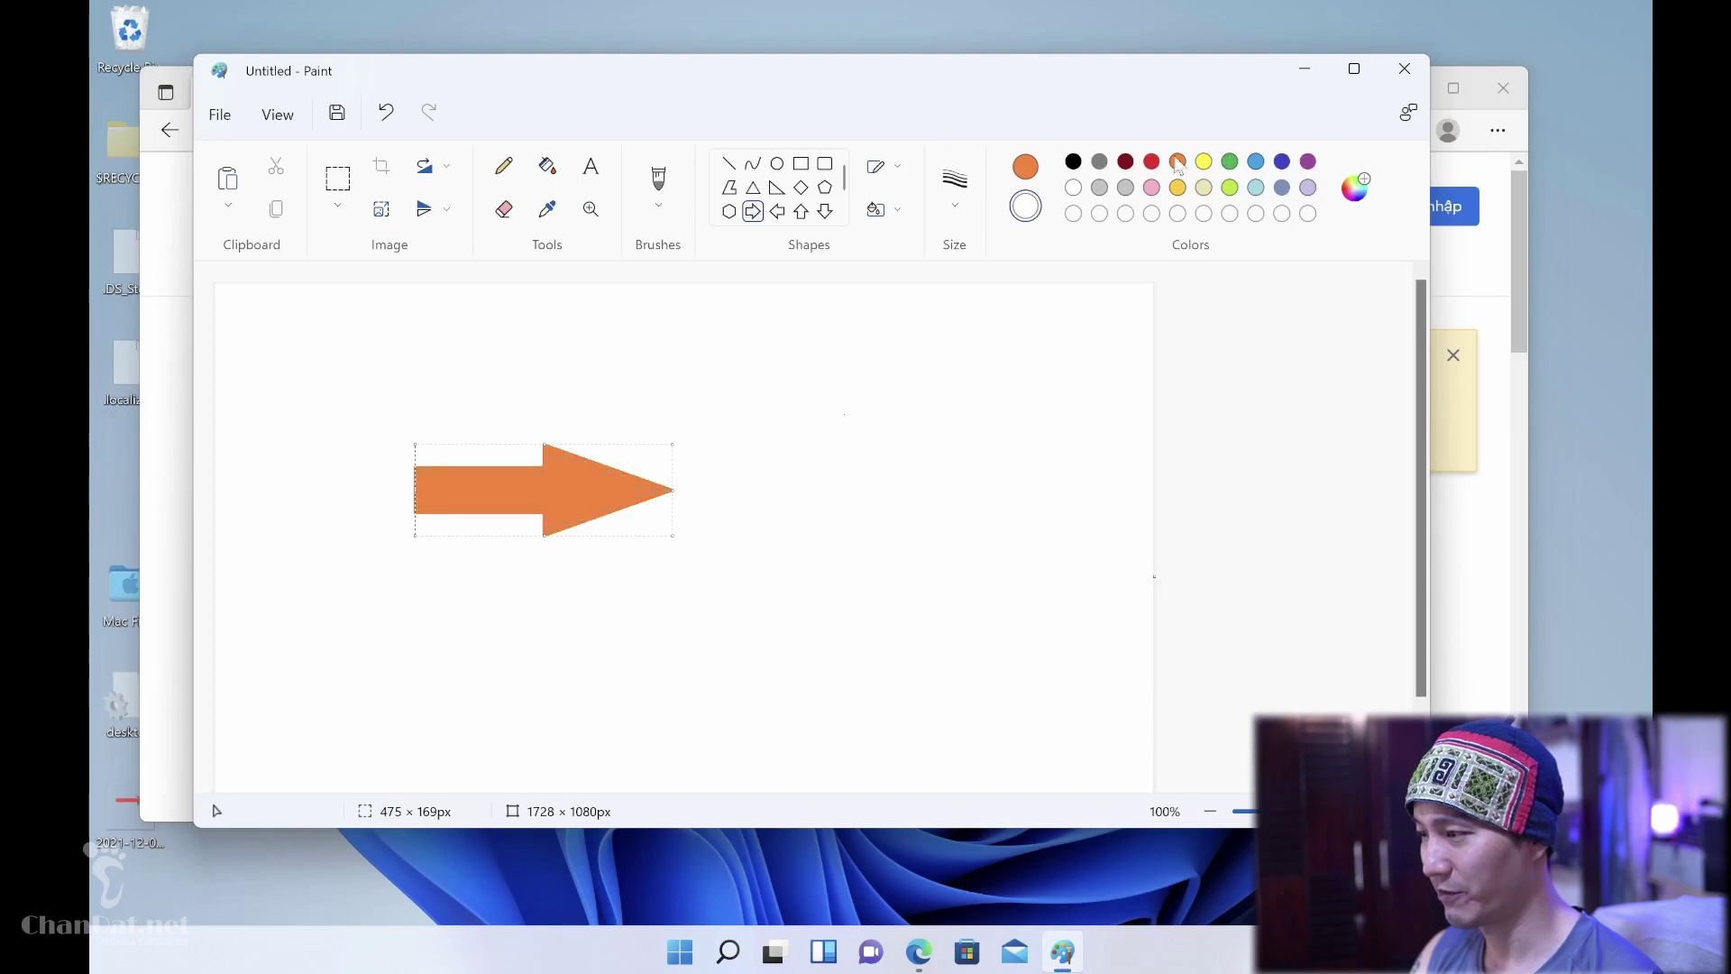
click(1204, 160)
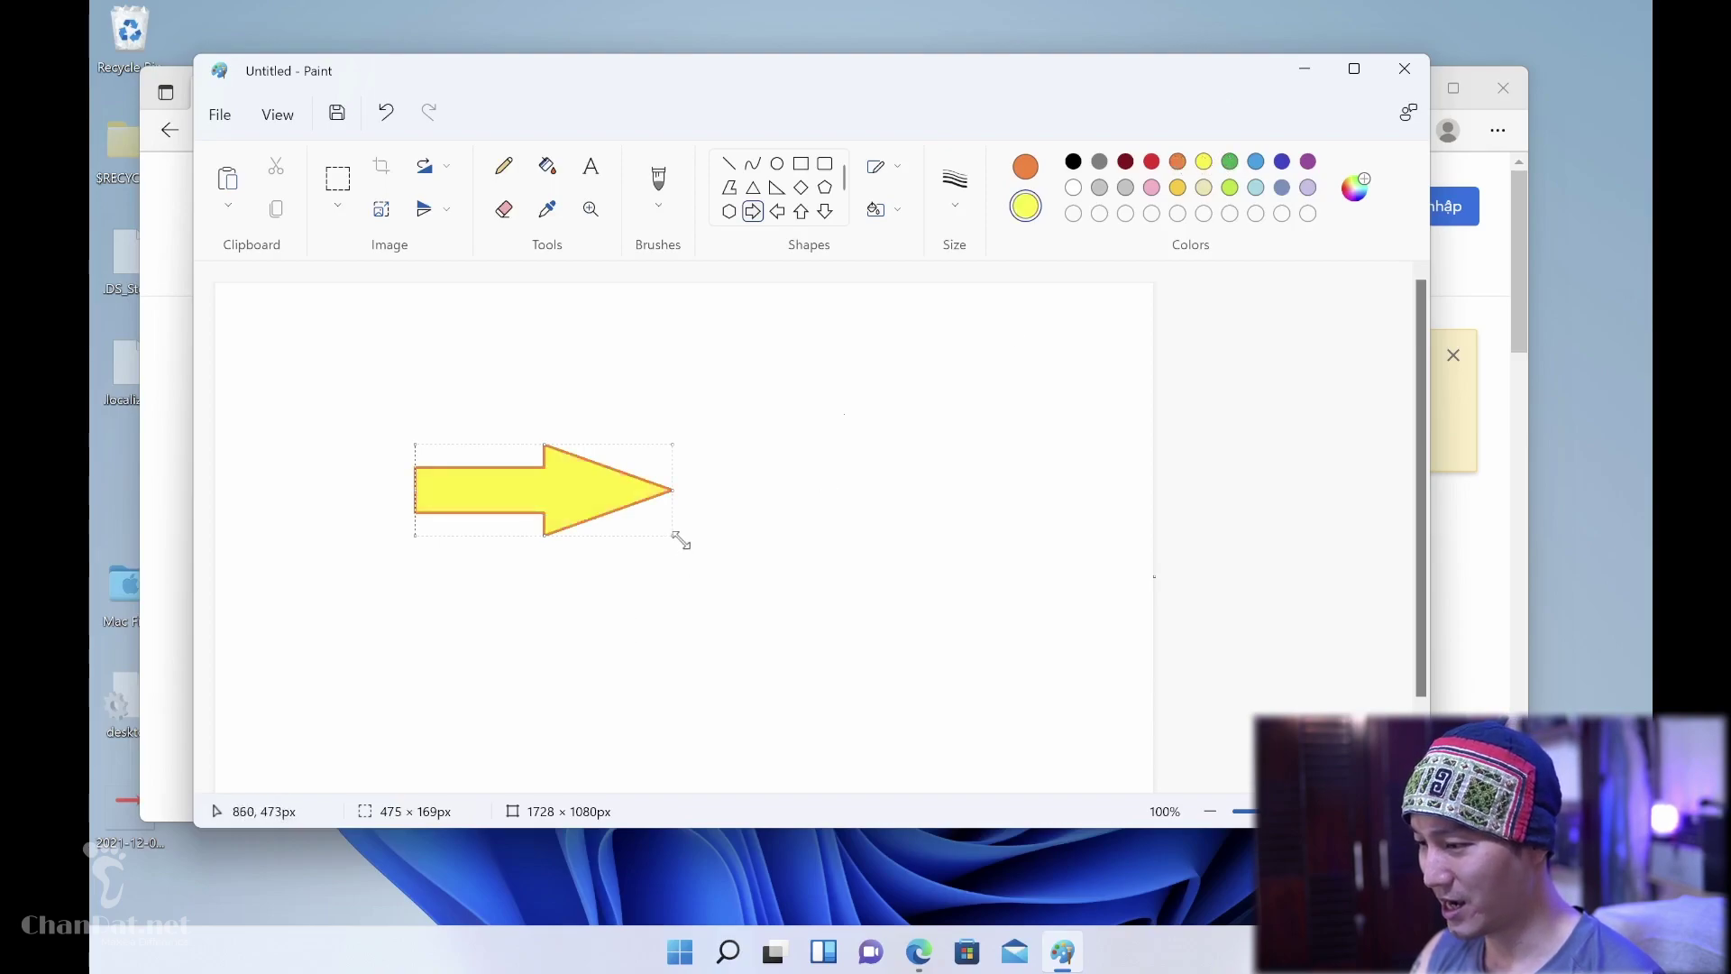
drag(678, 539, 779, 579)
click(668, 376)
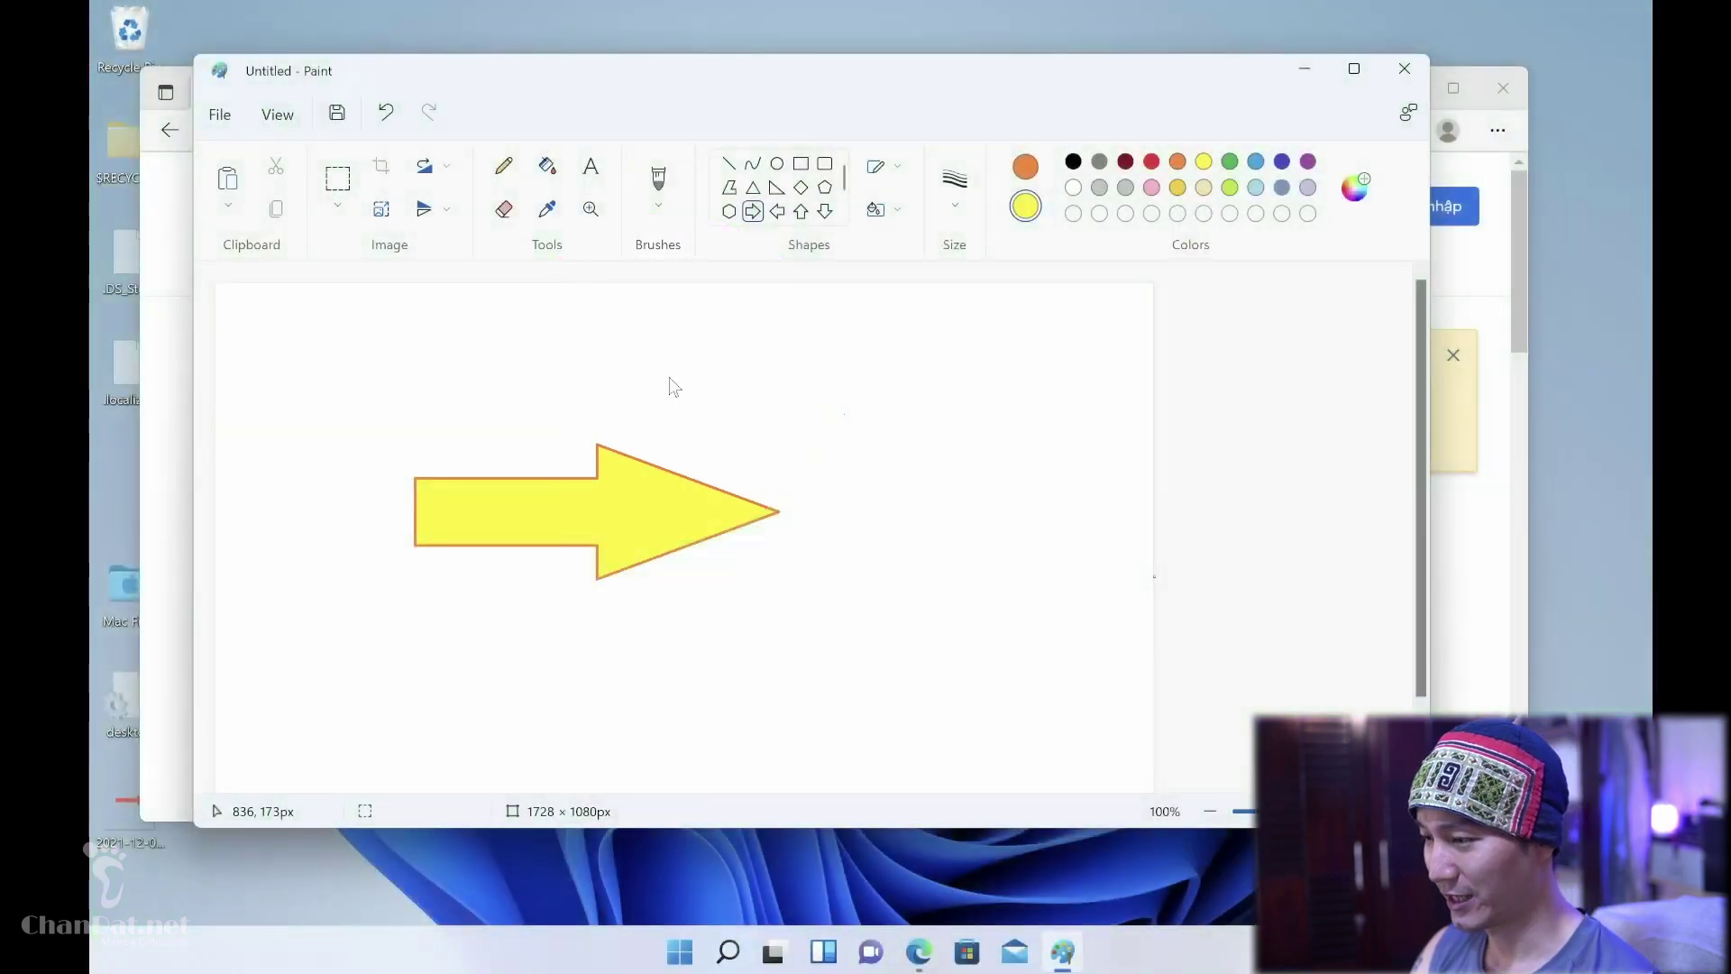
key(ctrl+s)
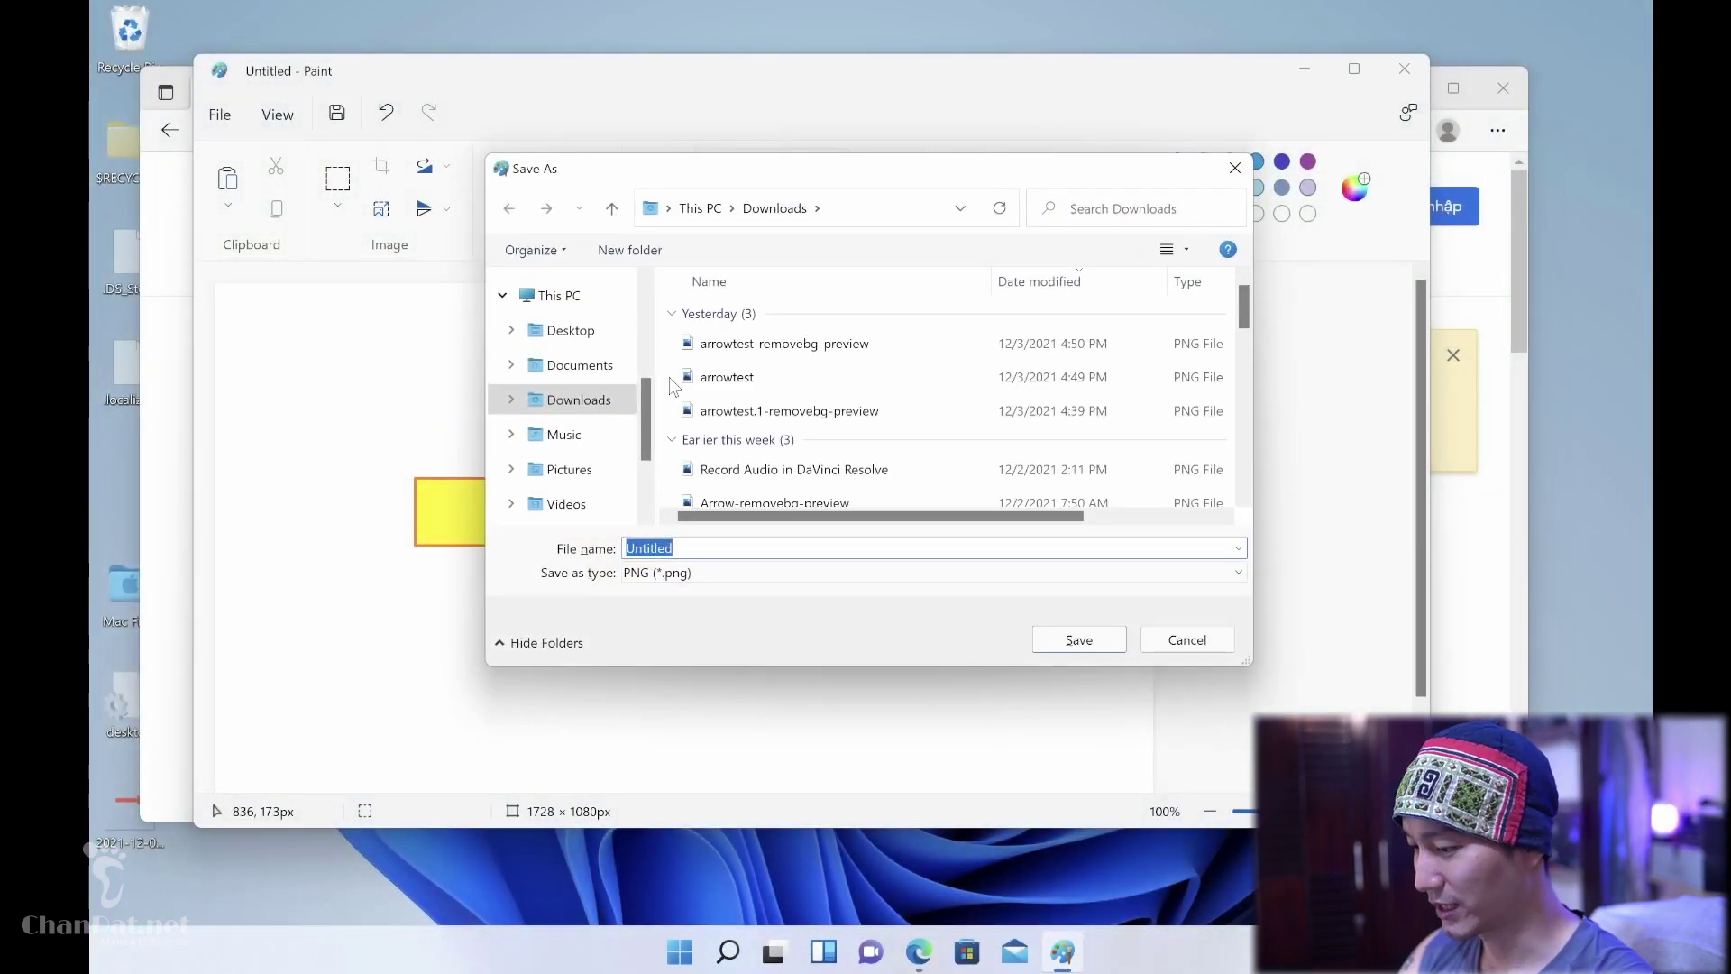
Save the drawing as arrowtest.png in Downloads, replacing the existing file
text(arro)
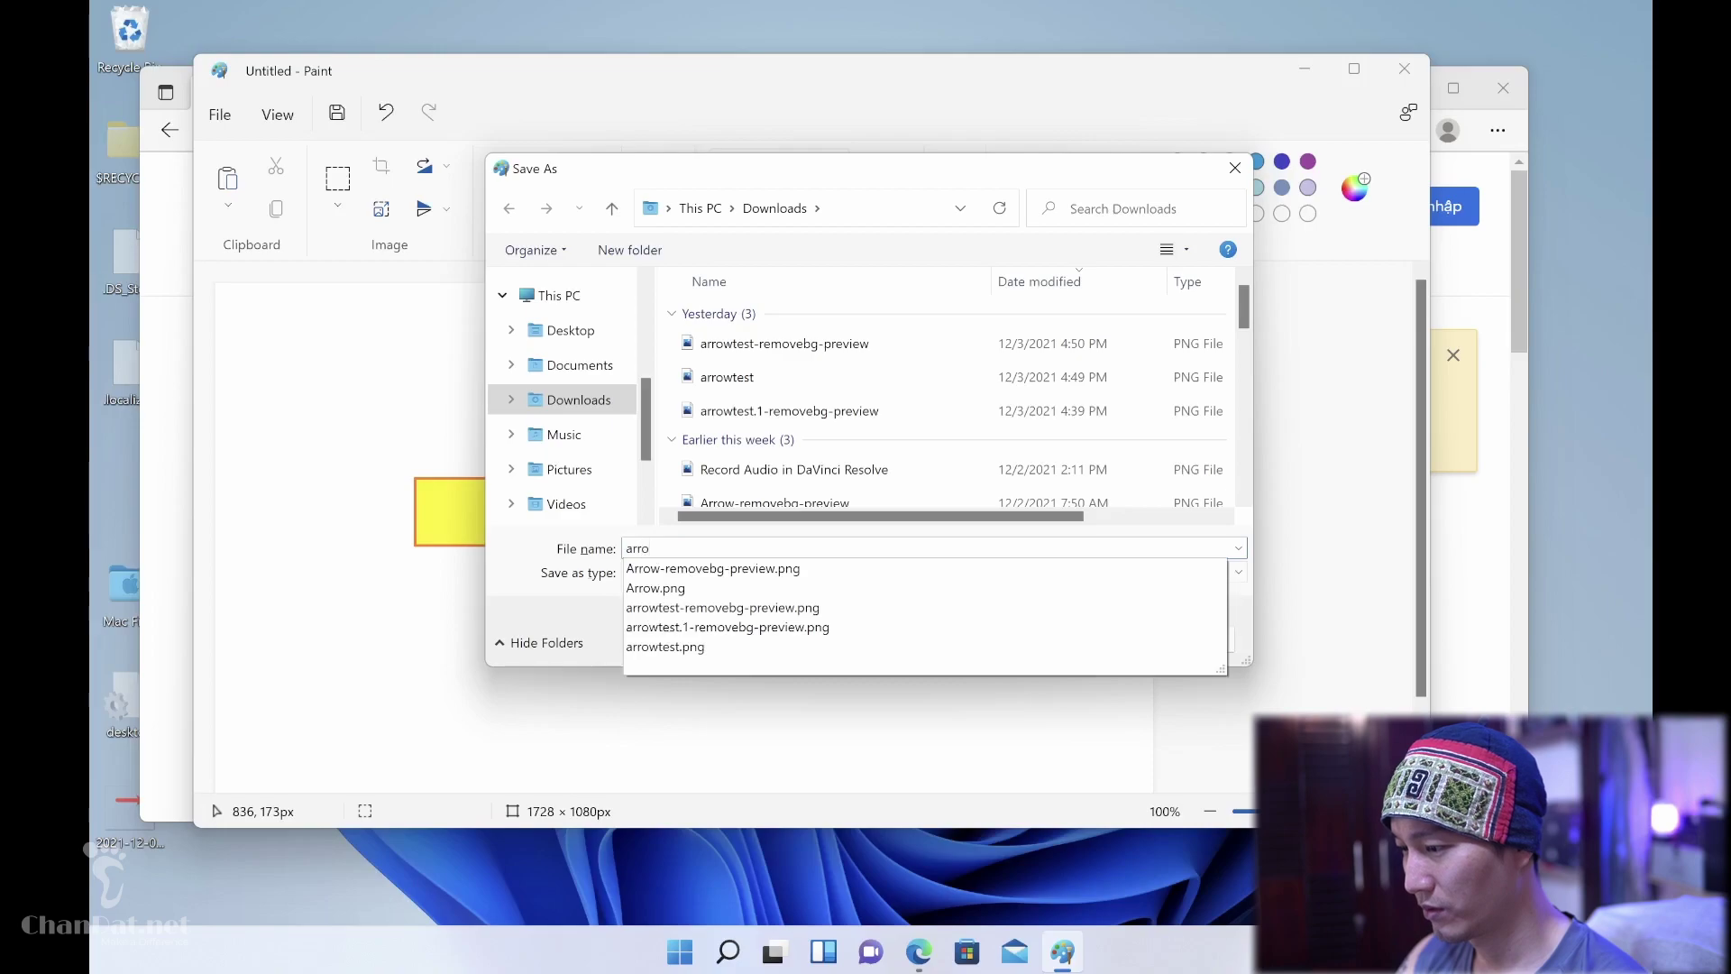
text(wtest)
key(Return)
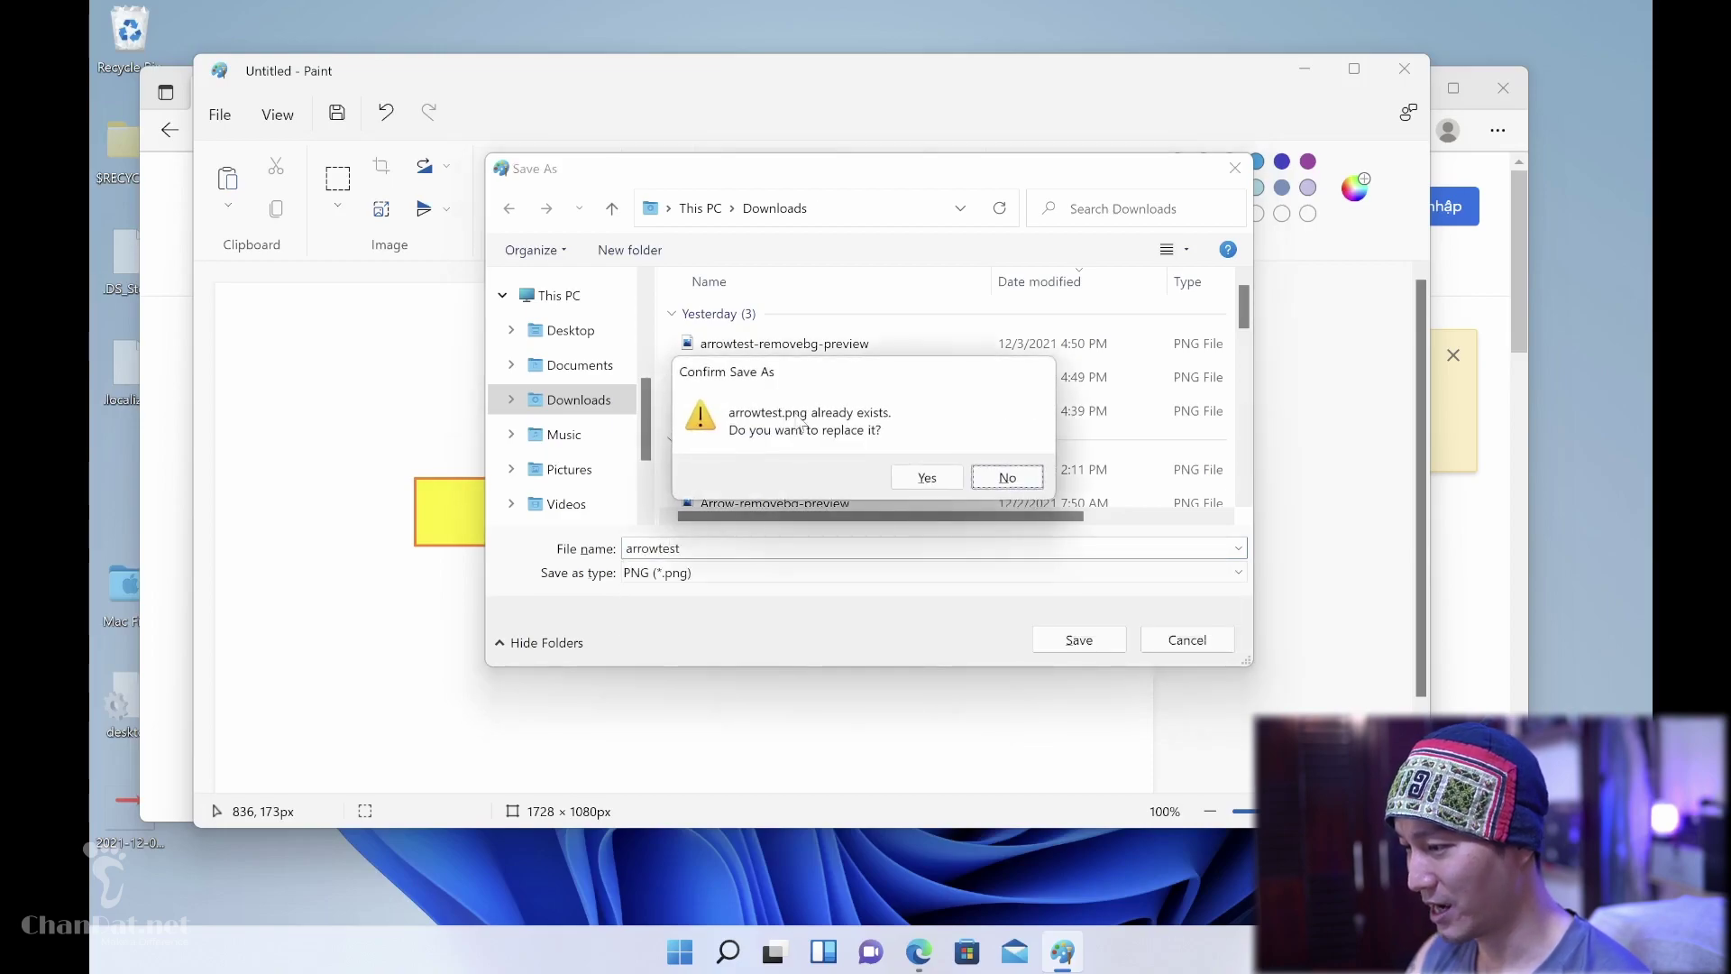
click(928, 477)
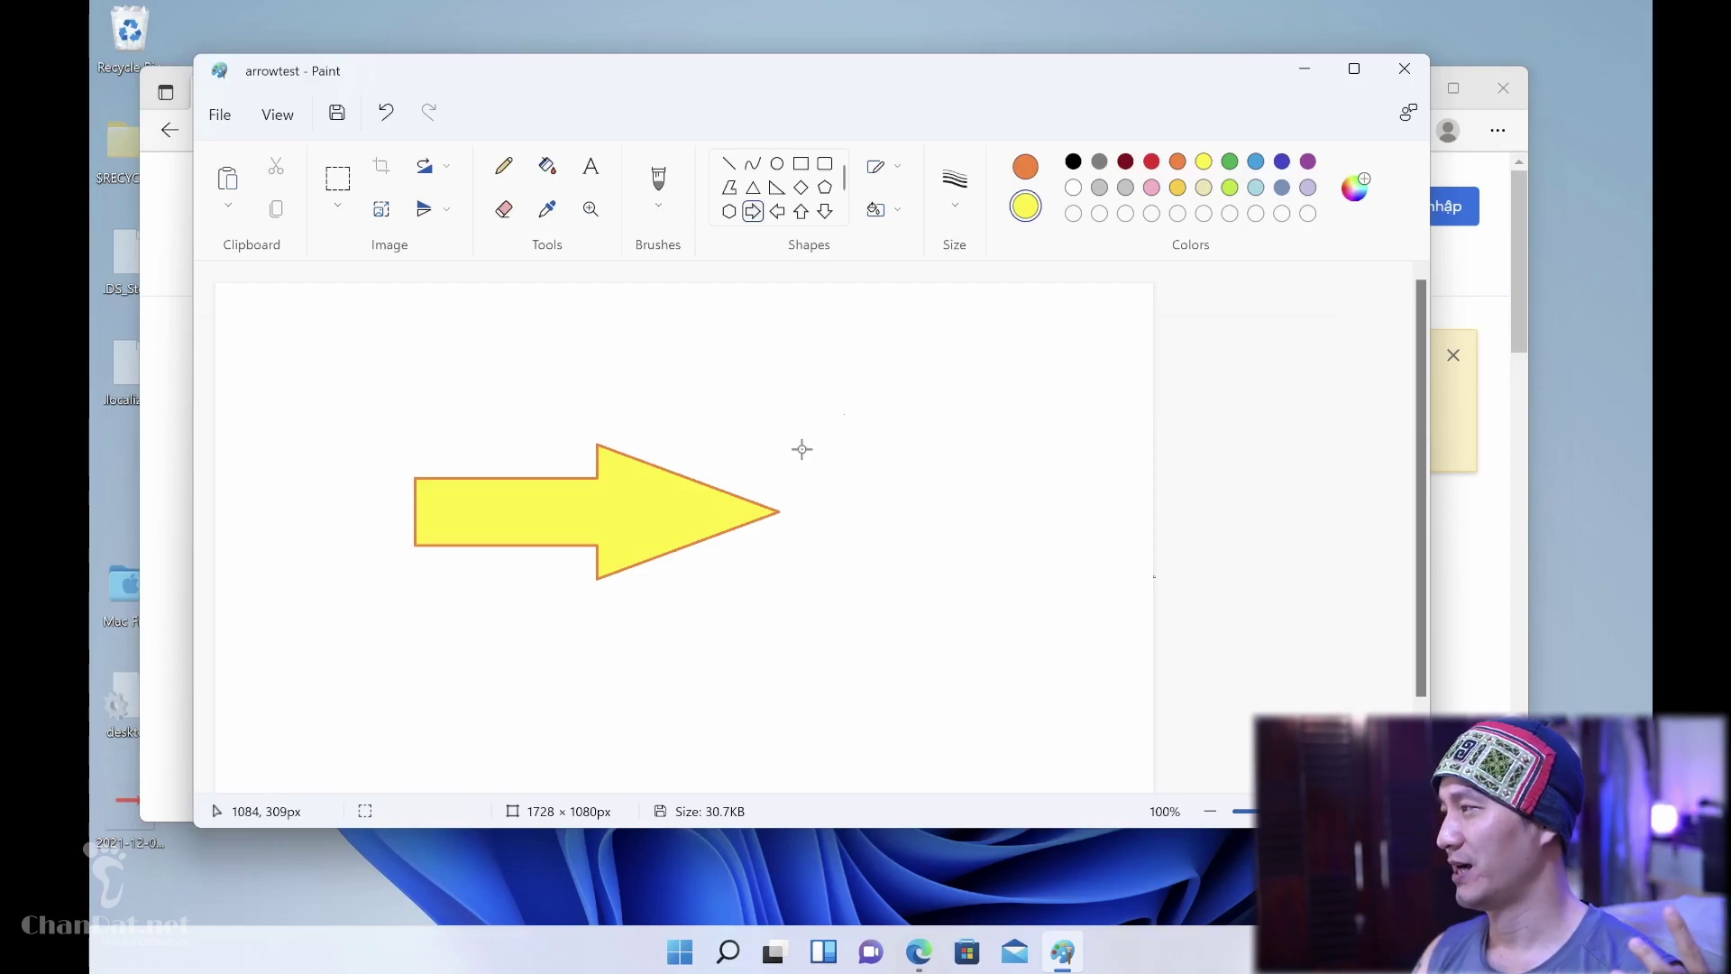
Bring Edge forward and open remove.bg from the Google 'remove background' results
mouse_move(919, 951)
click(920, 891)
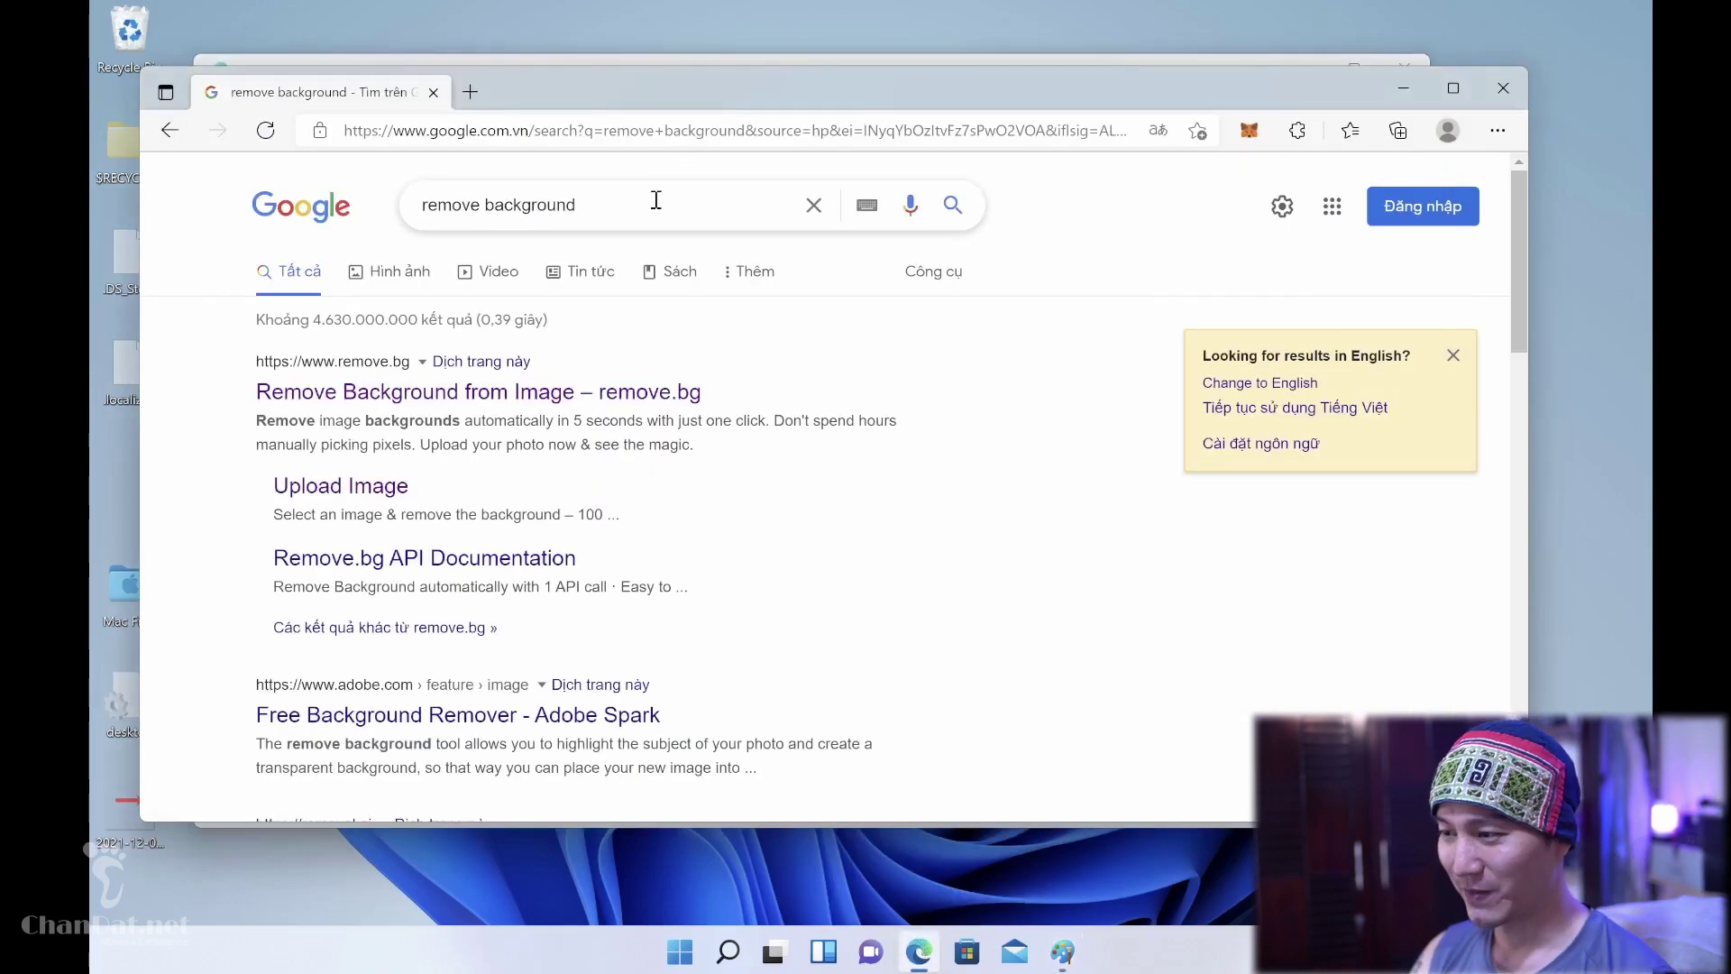
click(654, 203)
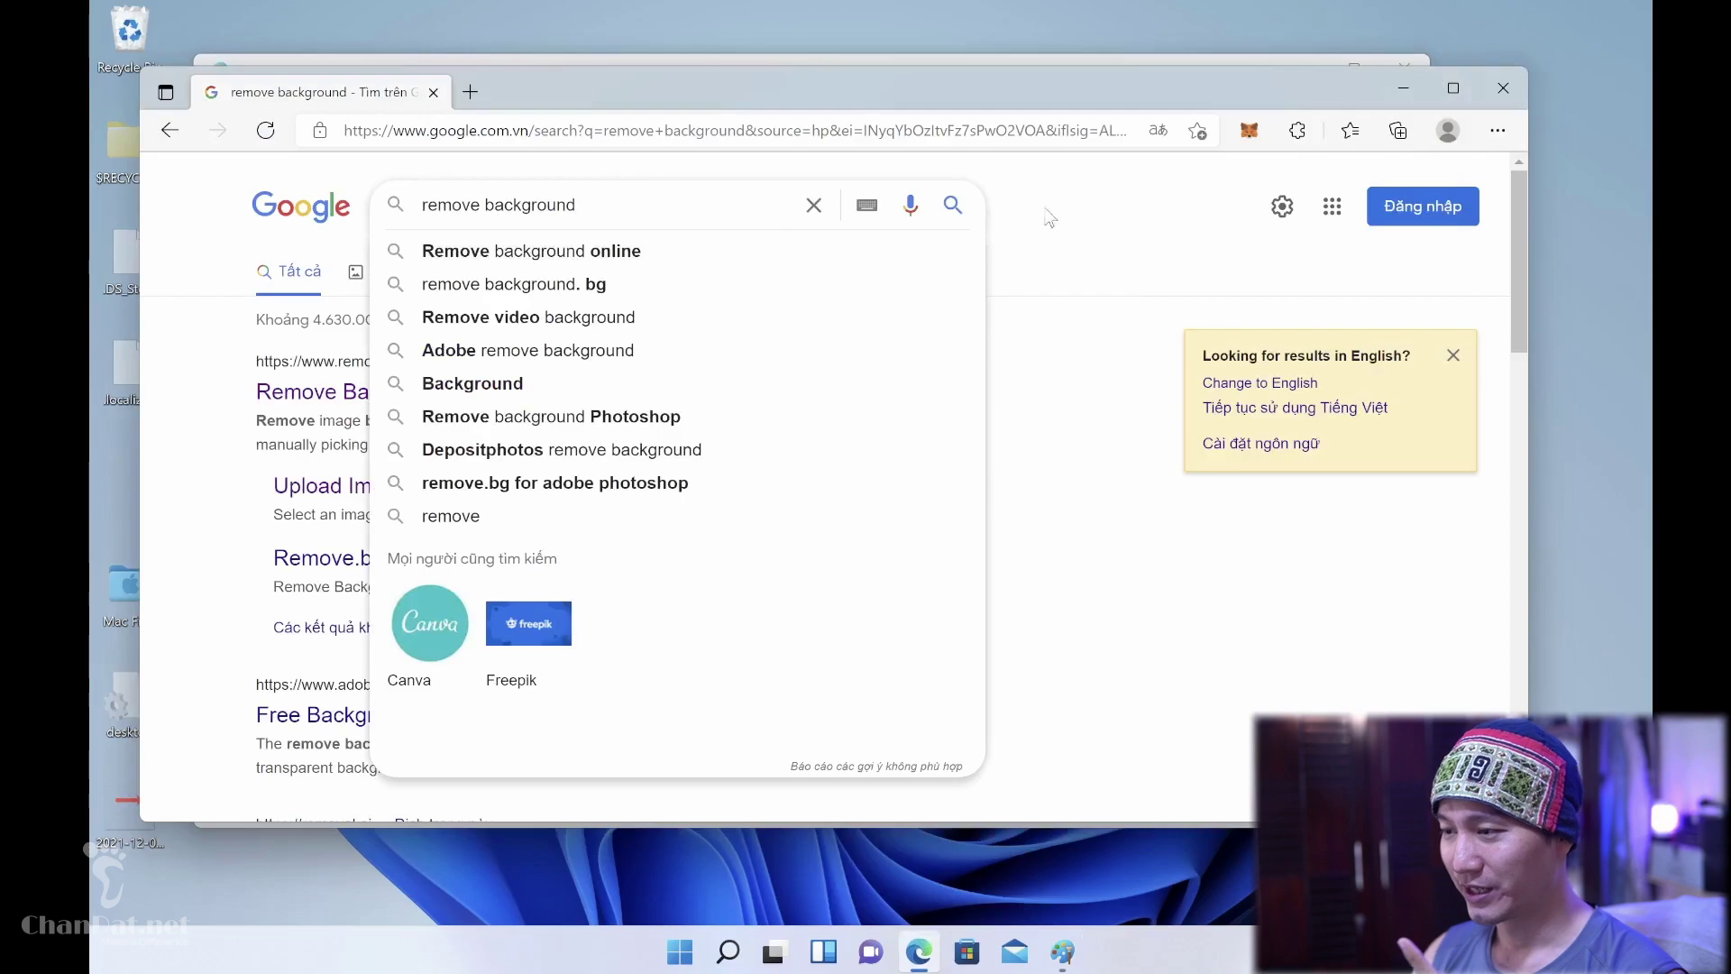
click(1067, 210)
click(545, 395)
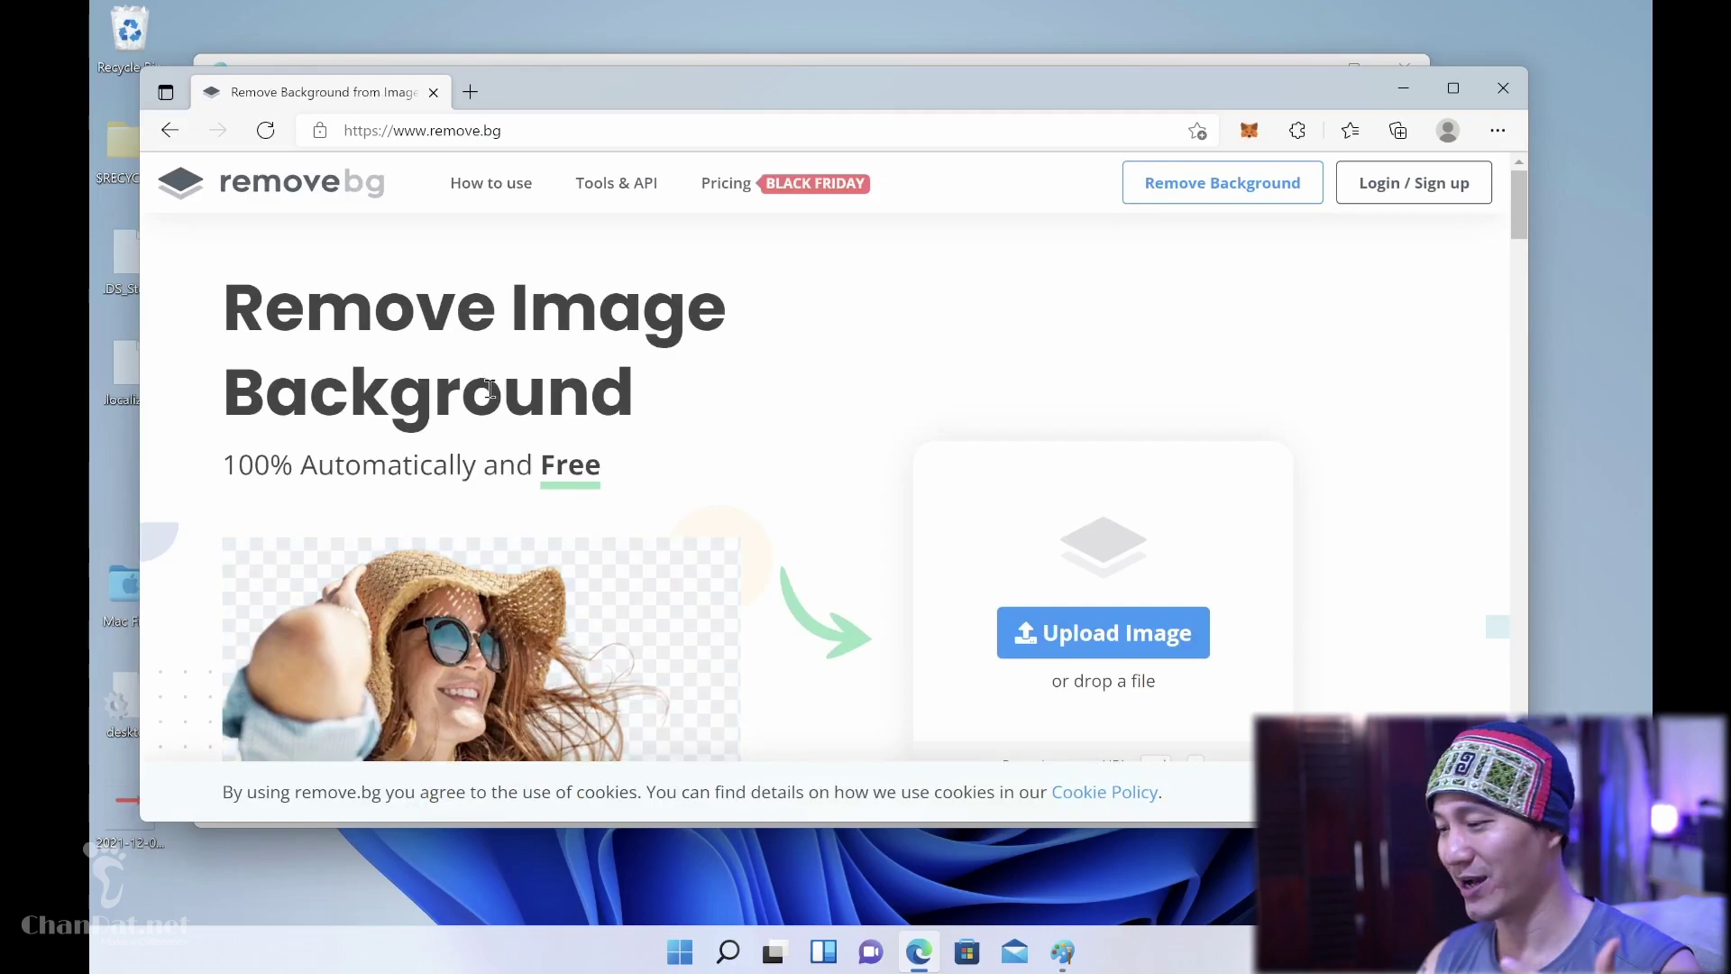
Upload arrowtest from Downloads to remove.bg and download the background-removed arrow image
click(1060, 635)
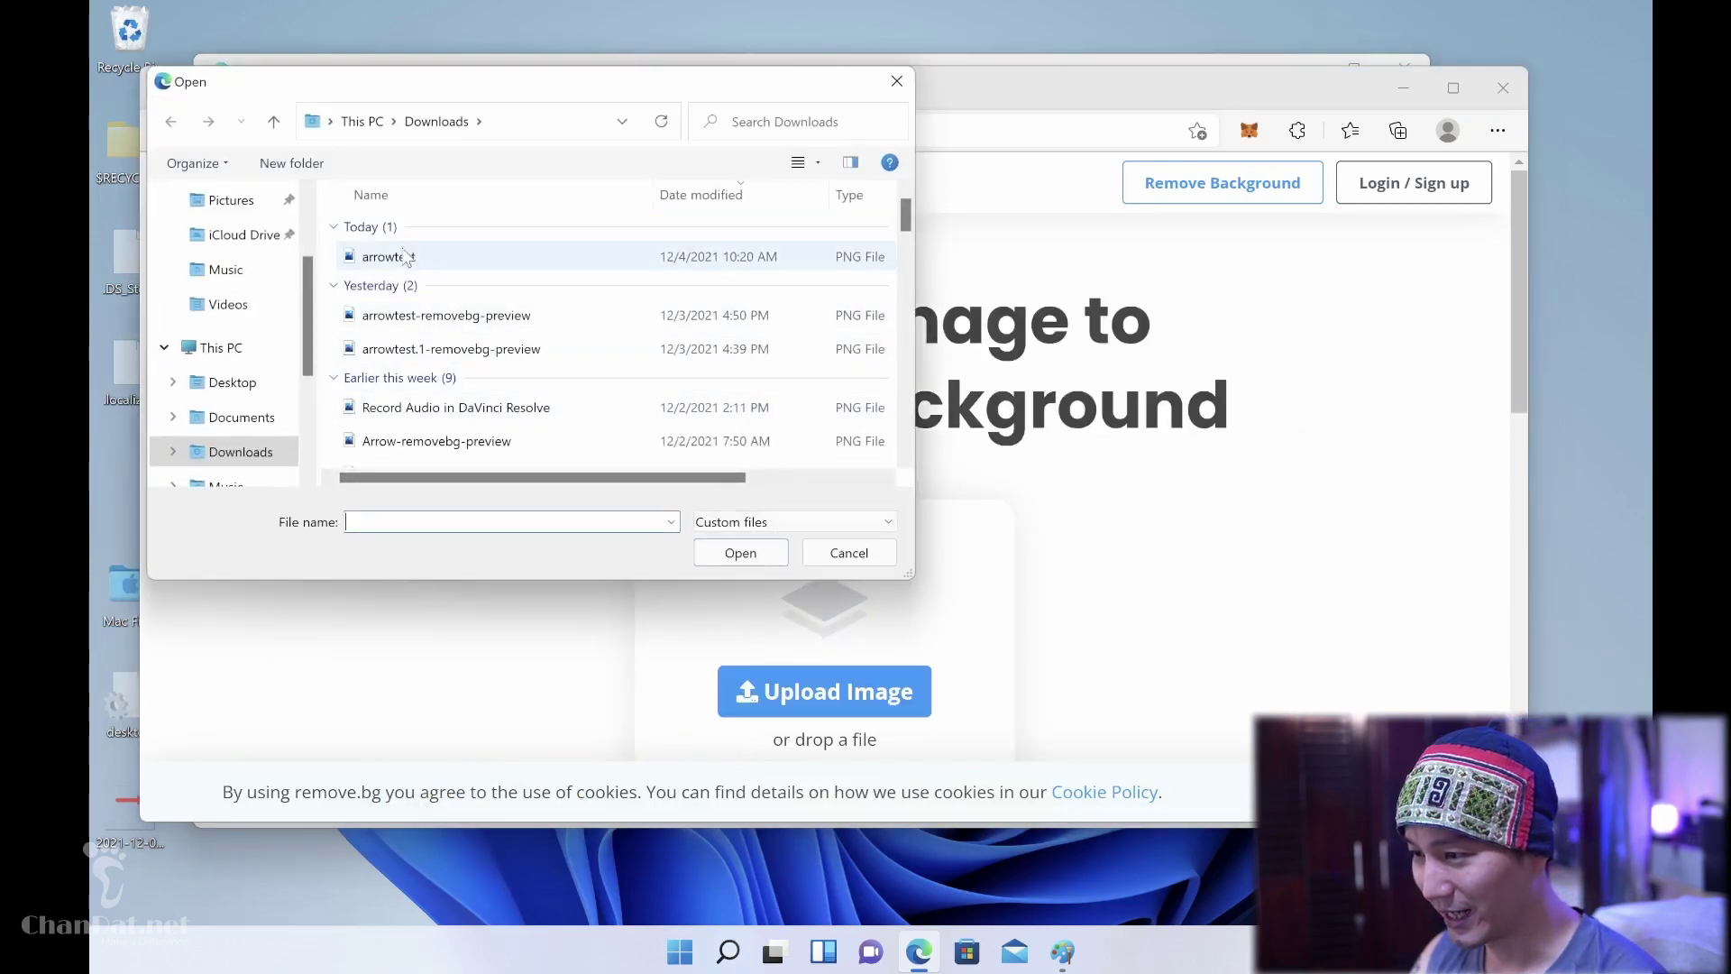
double_click(405, 257)
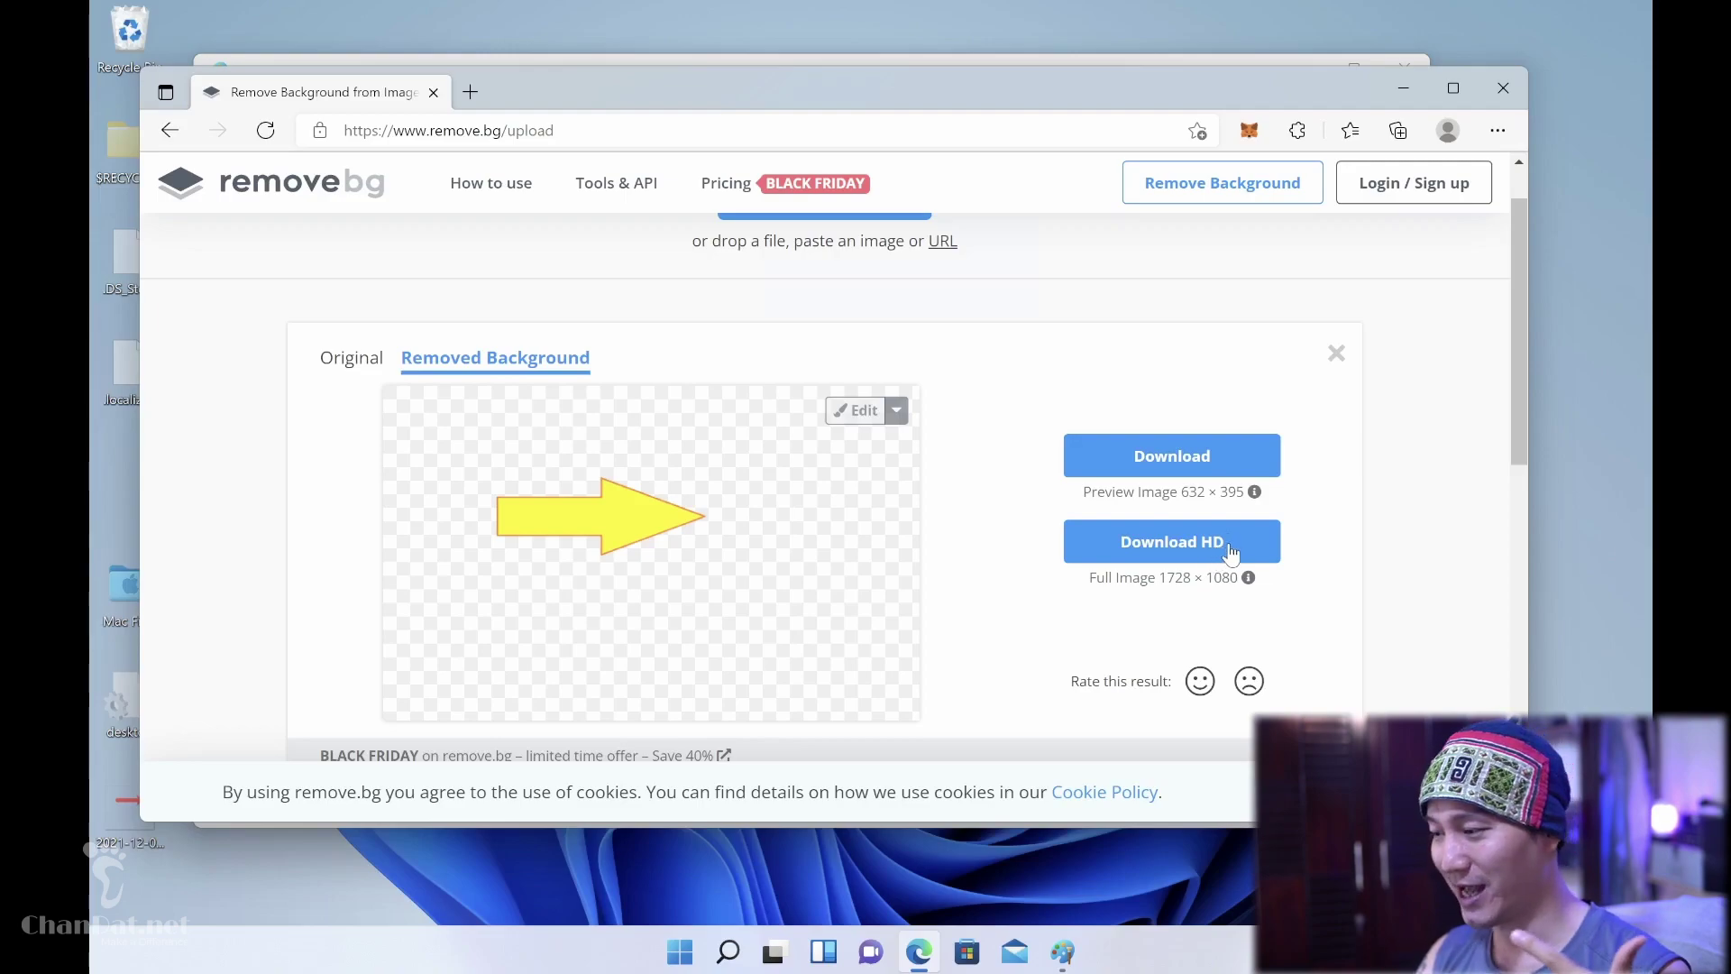
click(1202, 457)
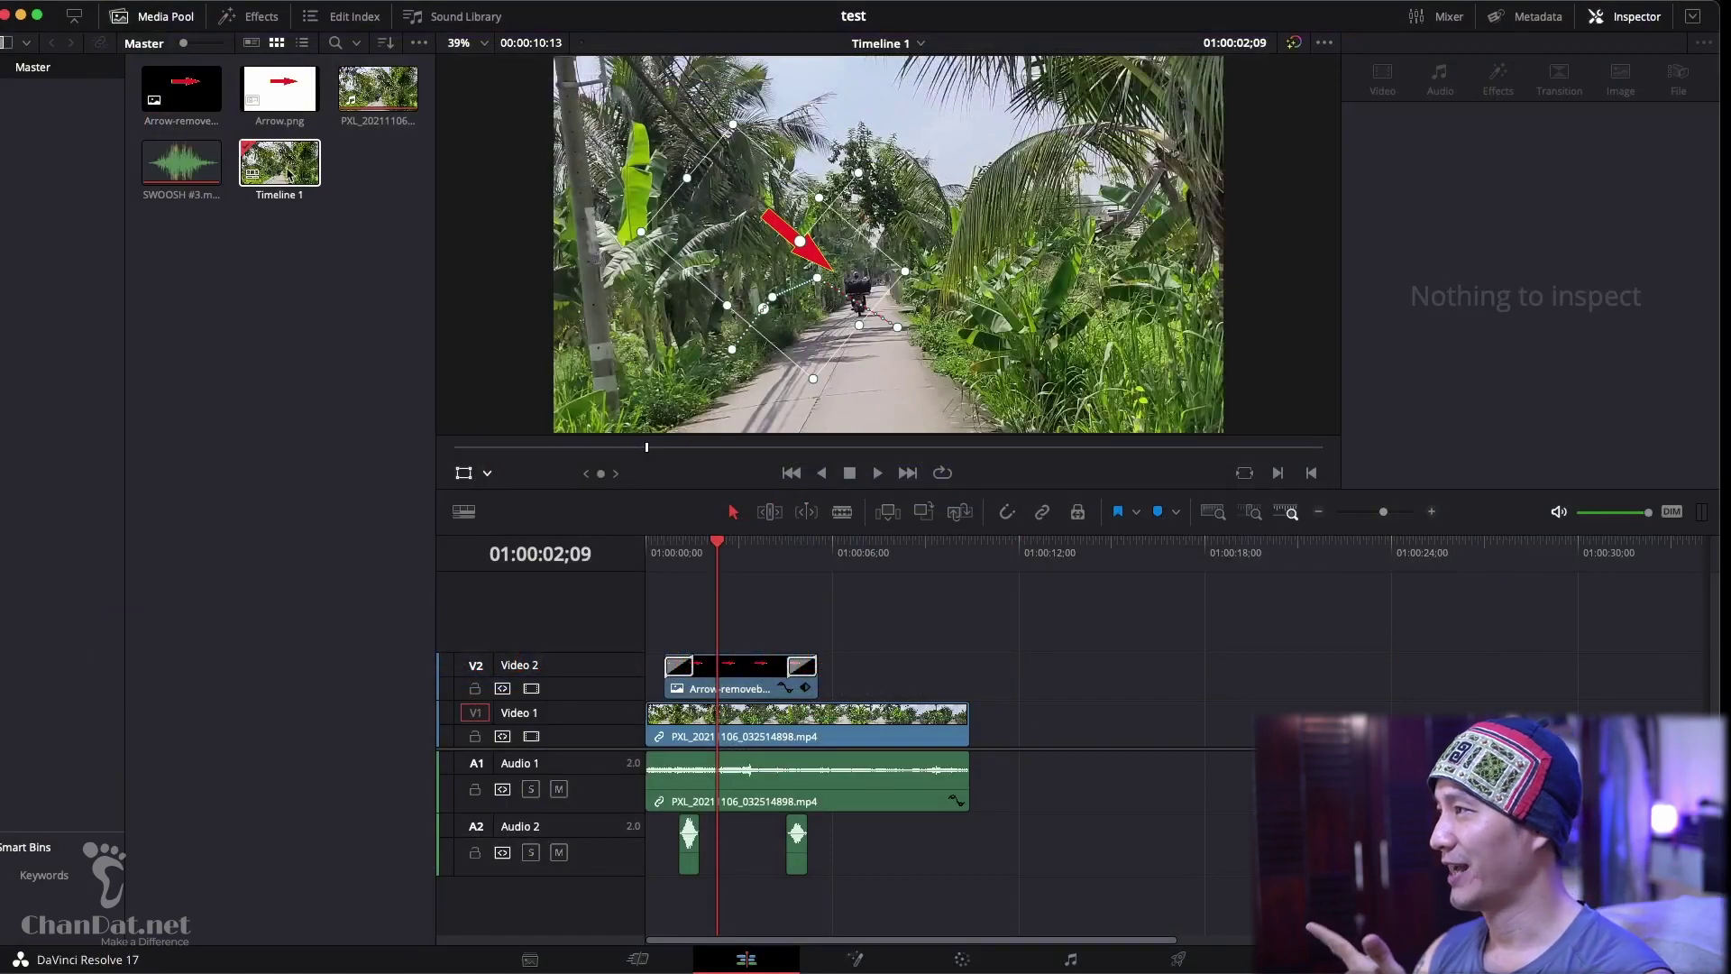
Load Arrow.png, then Arrow-removebg-preview, then Arrow.png again into the source viewer to compare them
double_click(289, 104)
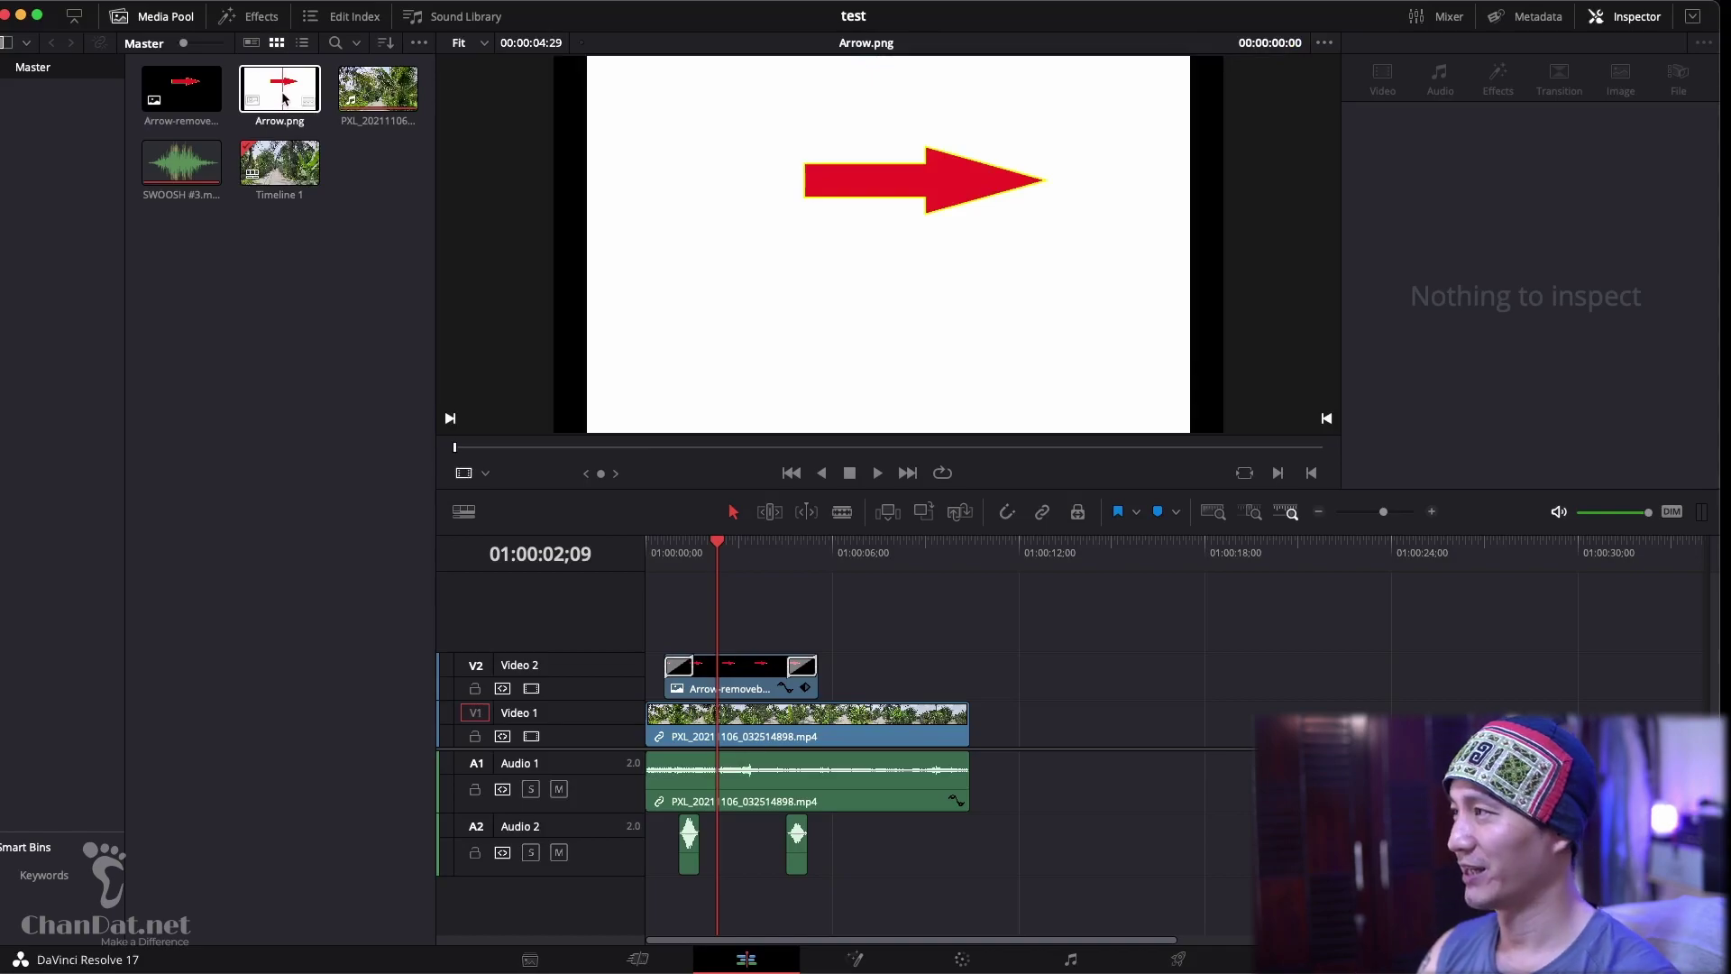
double_click(164, 103)
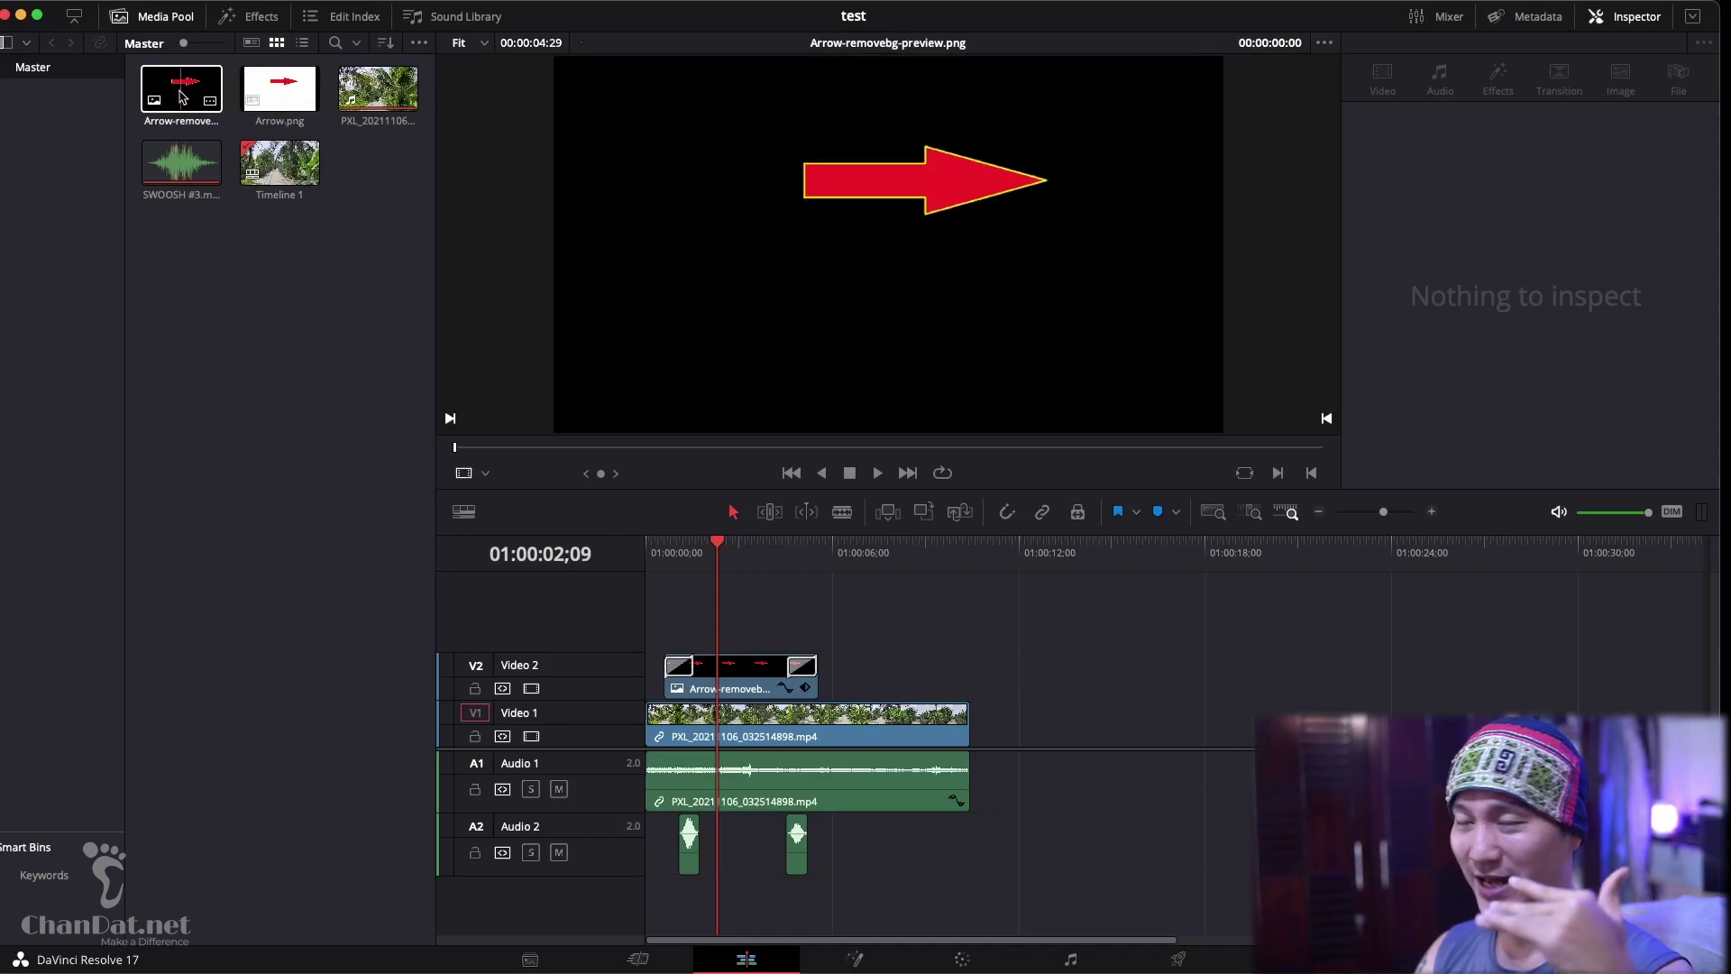
double_click(268, 94)
Drop Arrow.png onto Video 2 after the first arrow clip, then delete it
drag(268, 94, 826, 672)
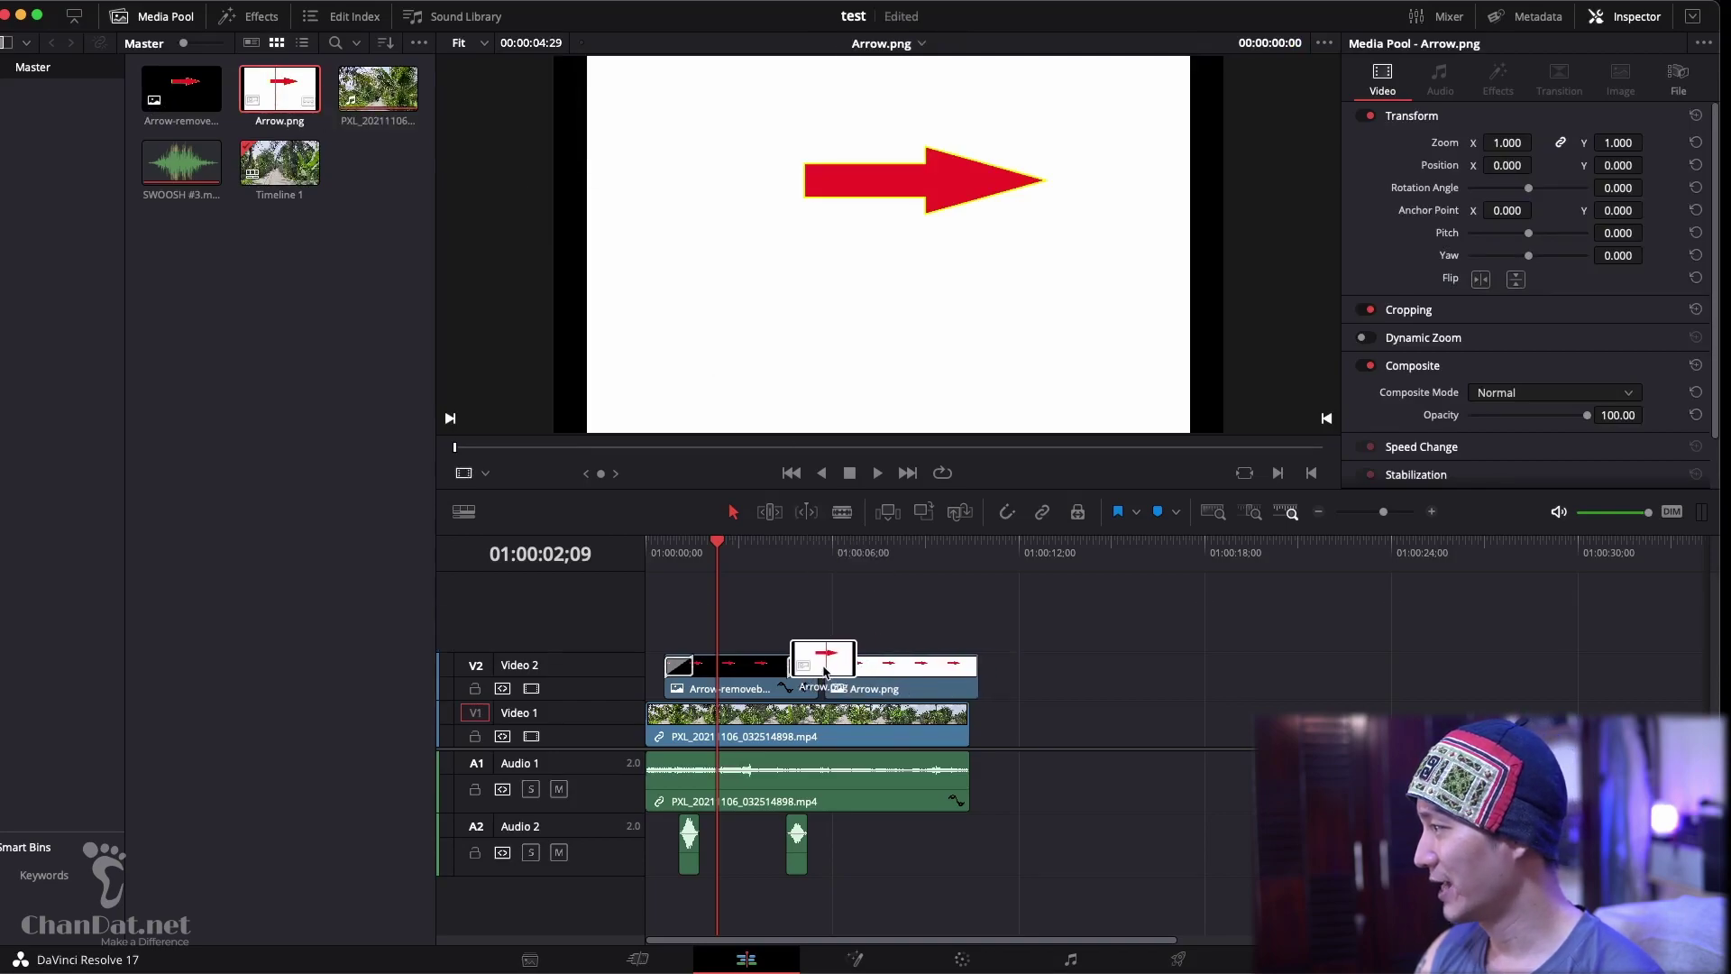
drag(826, 672, 826, 663)
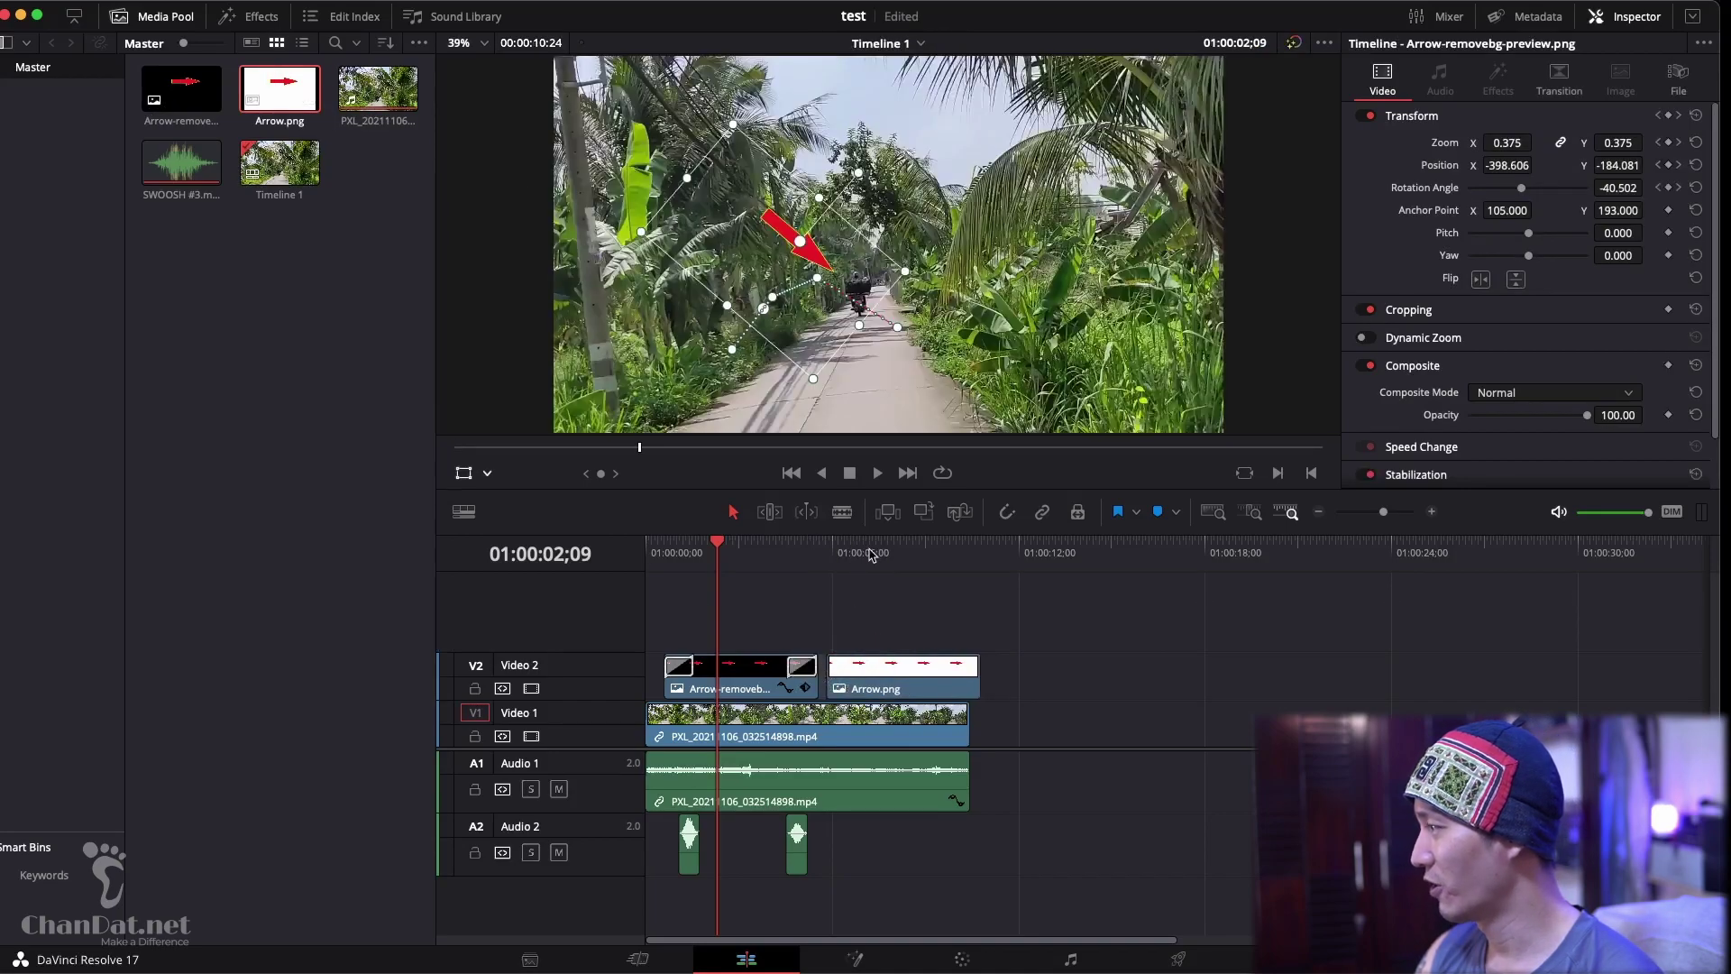
drag(871, 555, 871, 568)
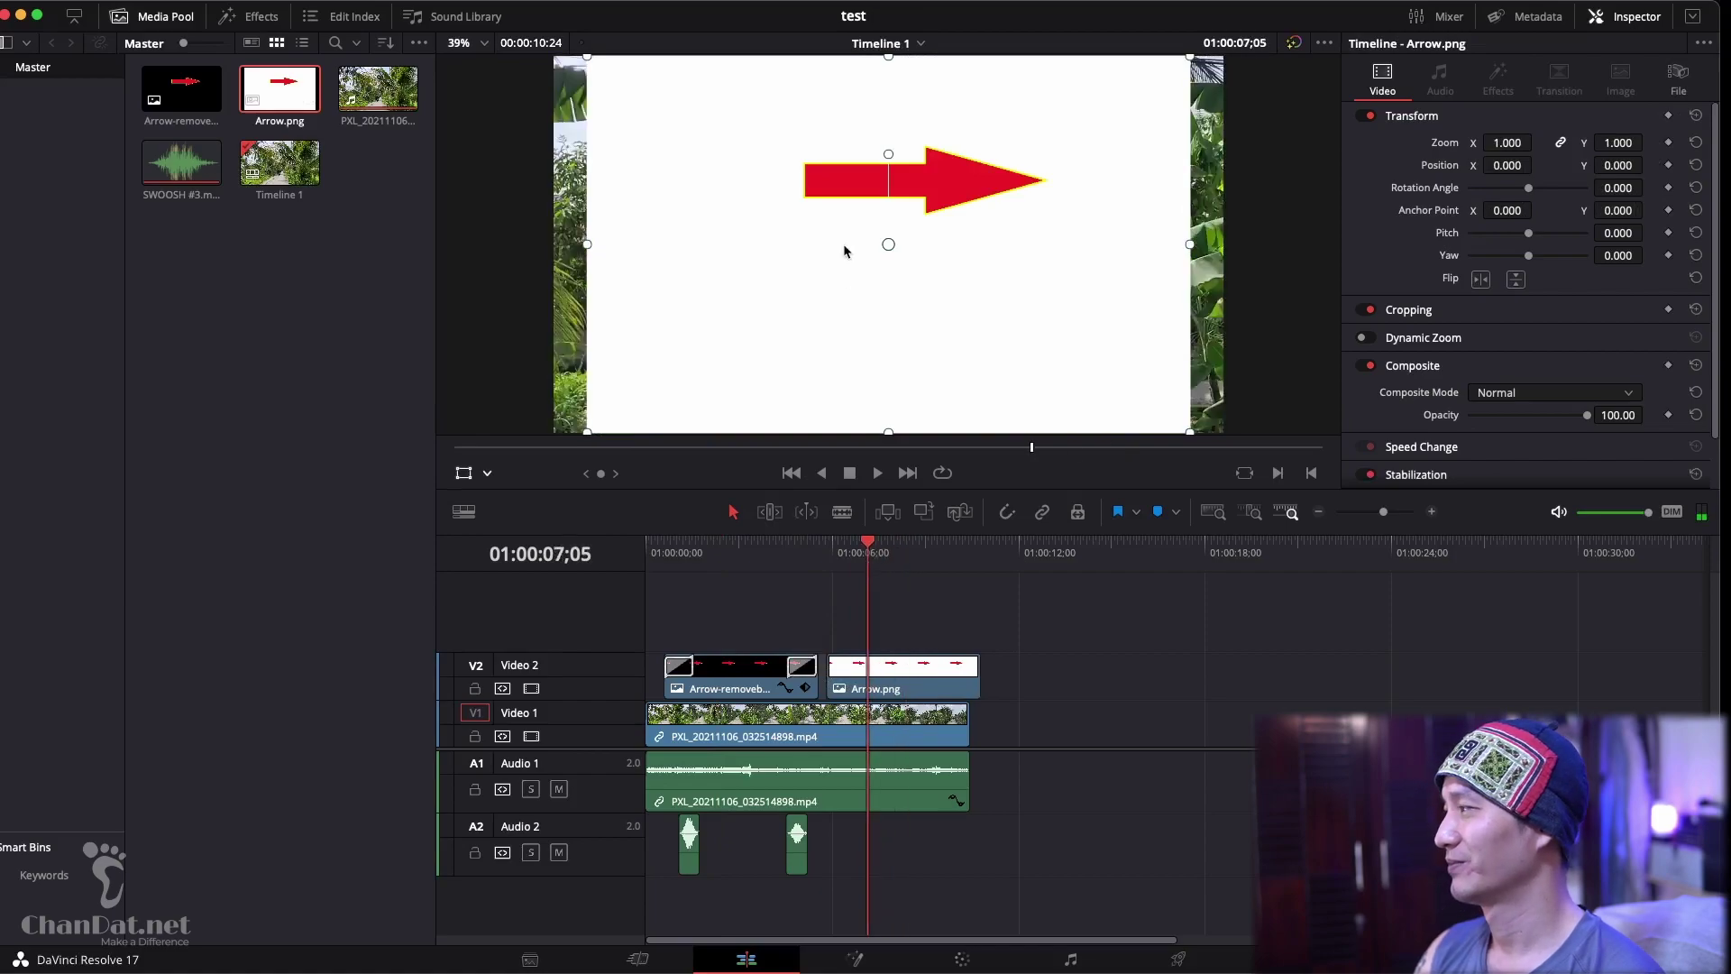
click(882, 665)
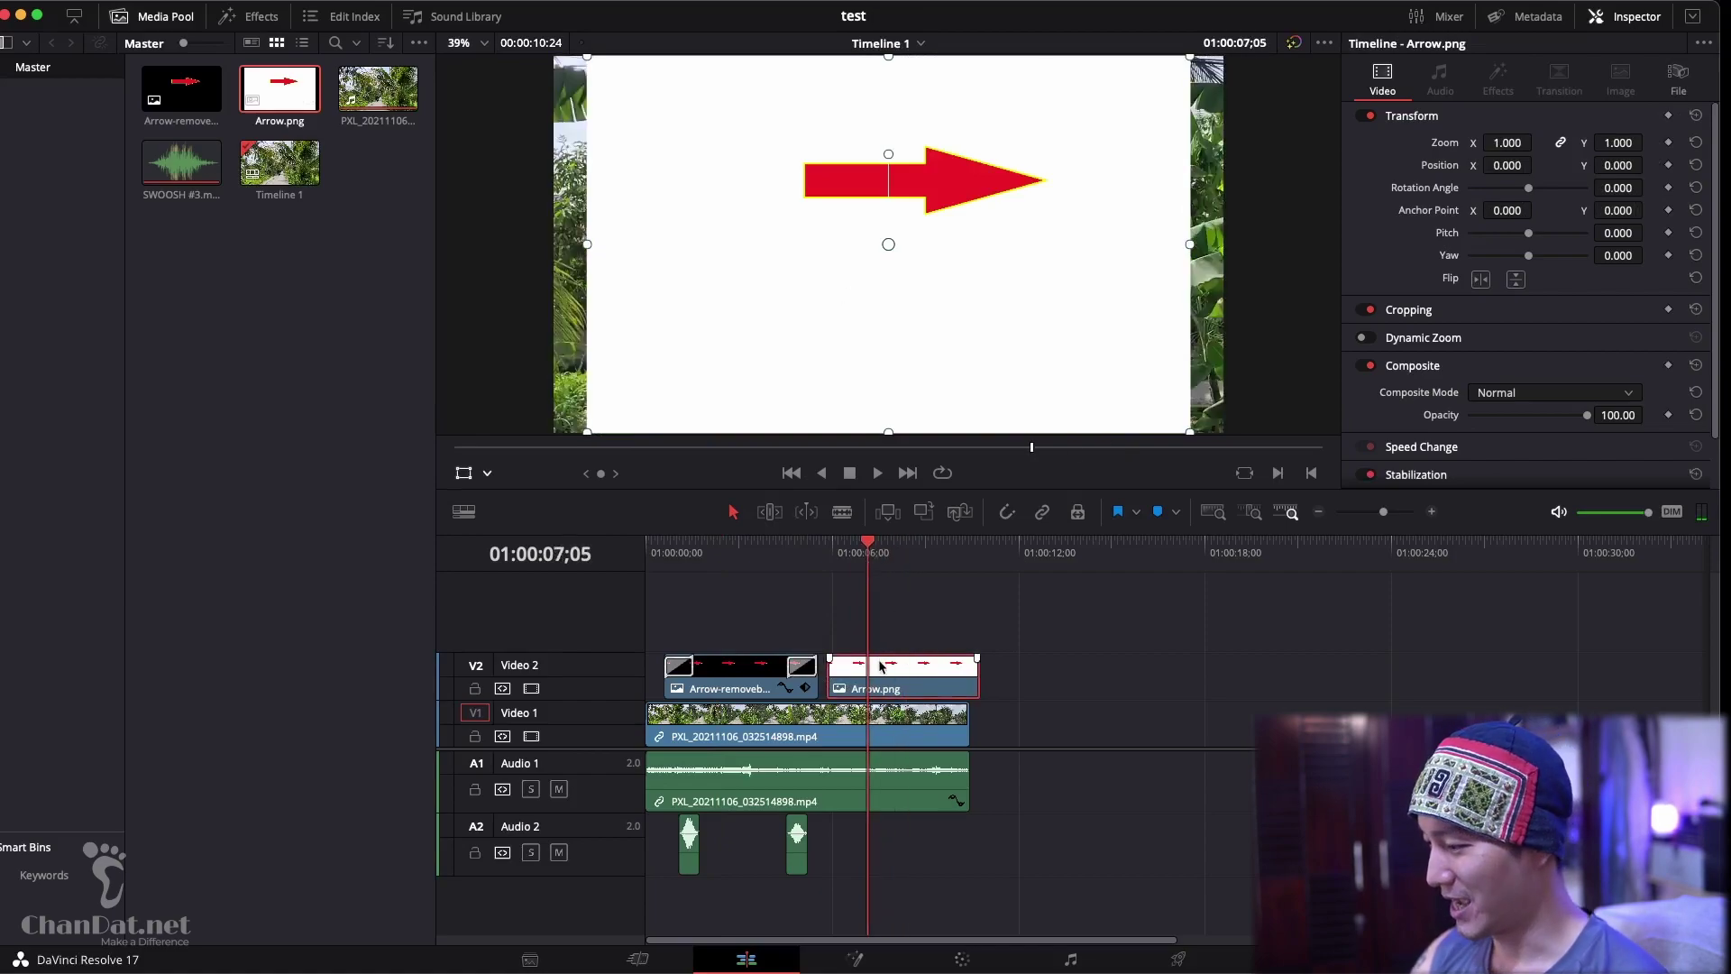
key(Delete)
Add Arrow-removebg-preview to Video 2 after the first arrow clip and scrub into it
click(190, 88)
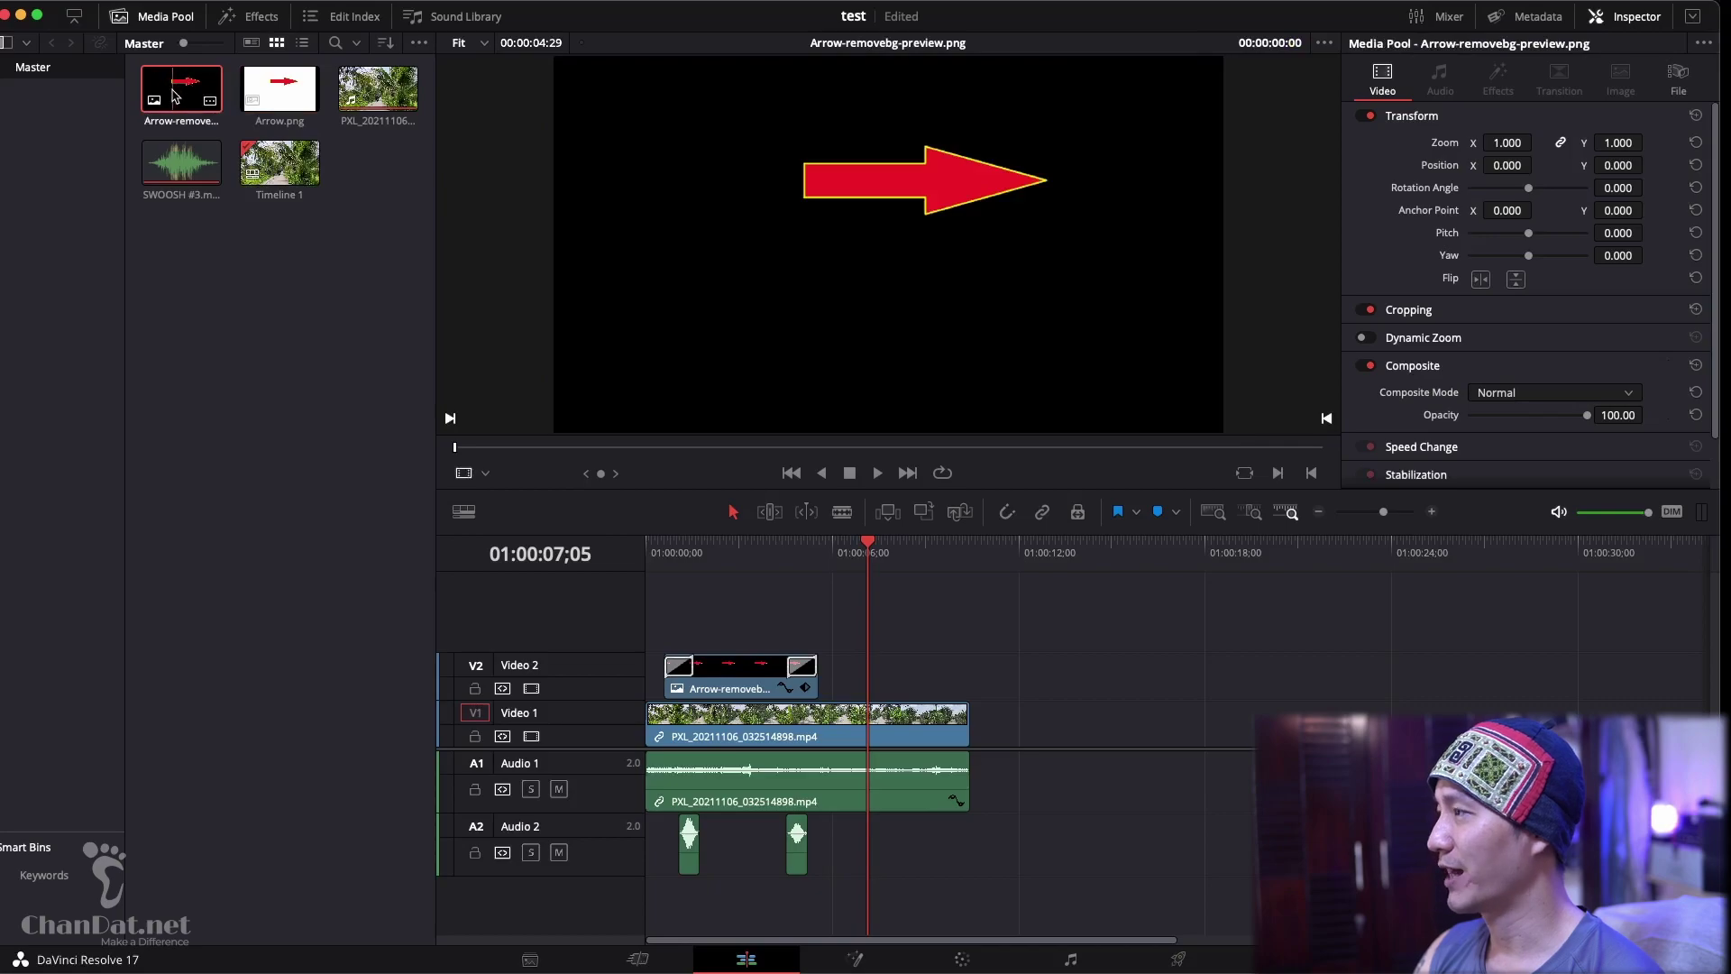
drag(176, 96, 843, 672)
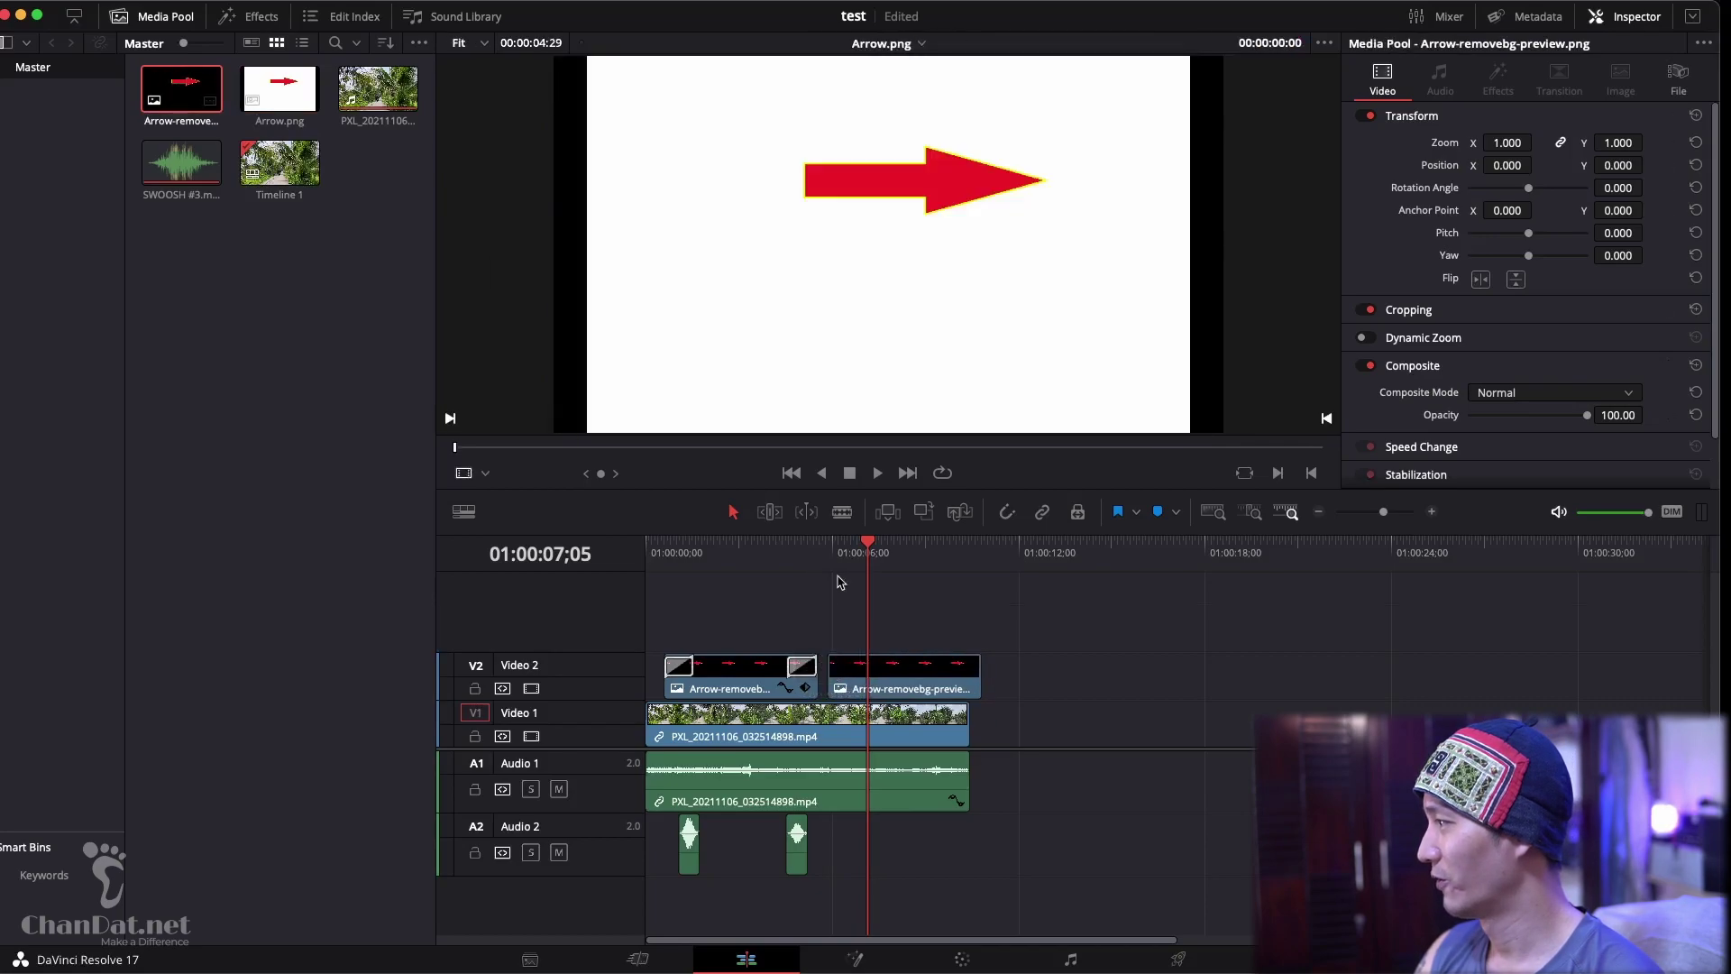
click(847, 558)
click(860, 557)
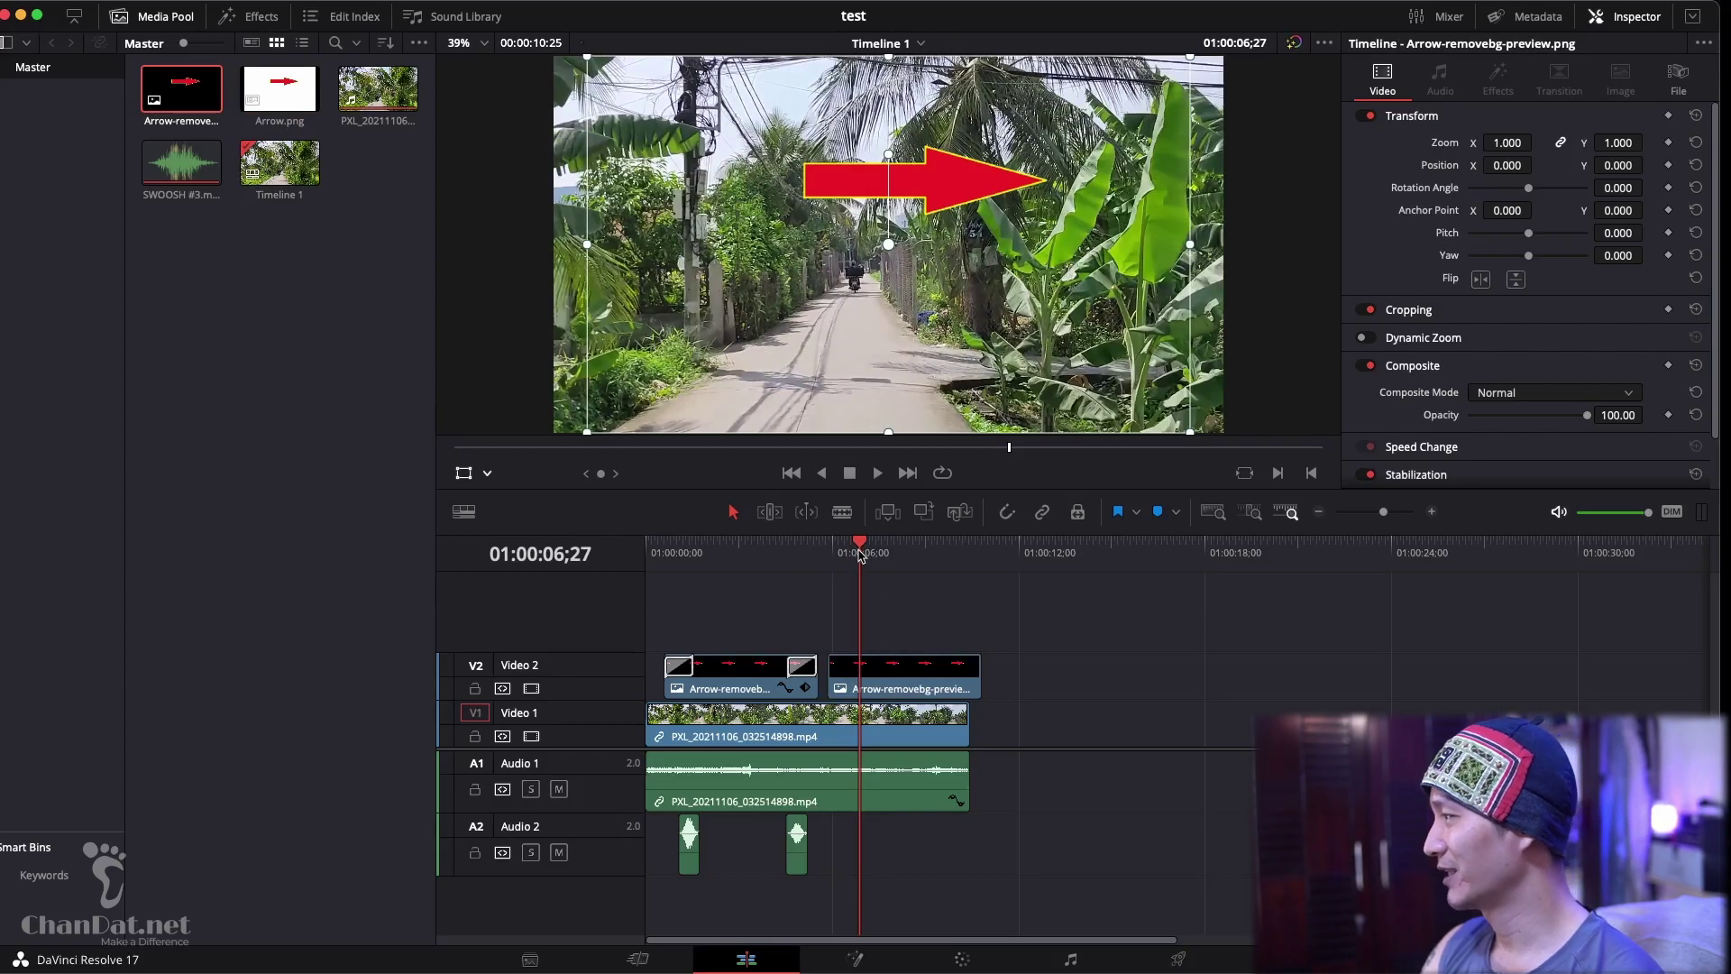
Shrink the second arrow to 0.570 zoom, place it left of the road, and rotate it to -2.750
drag(859, 554, 853, 557)
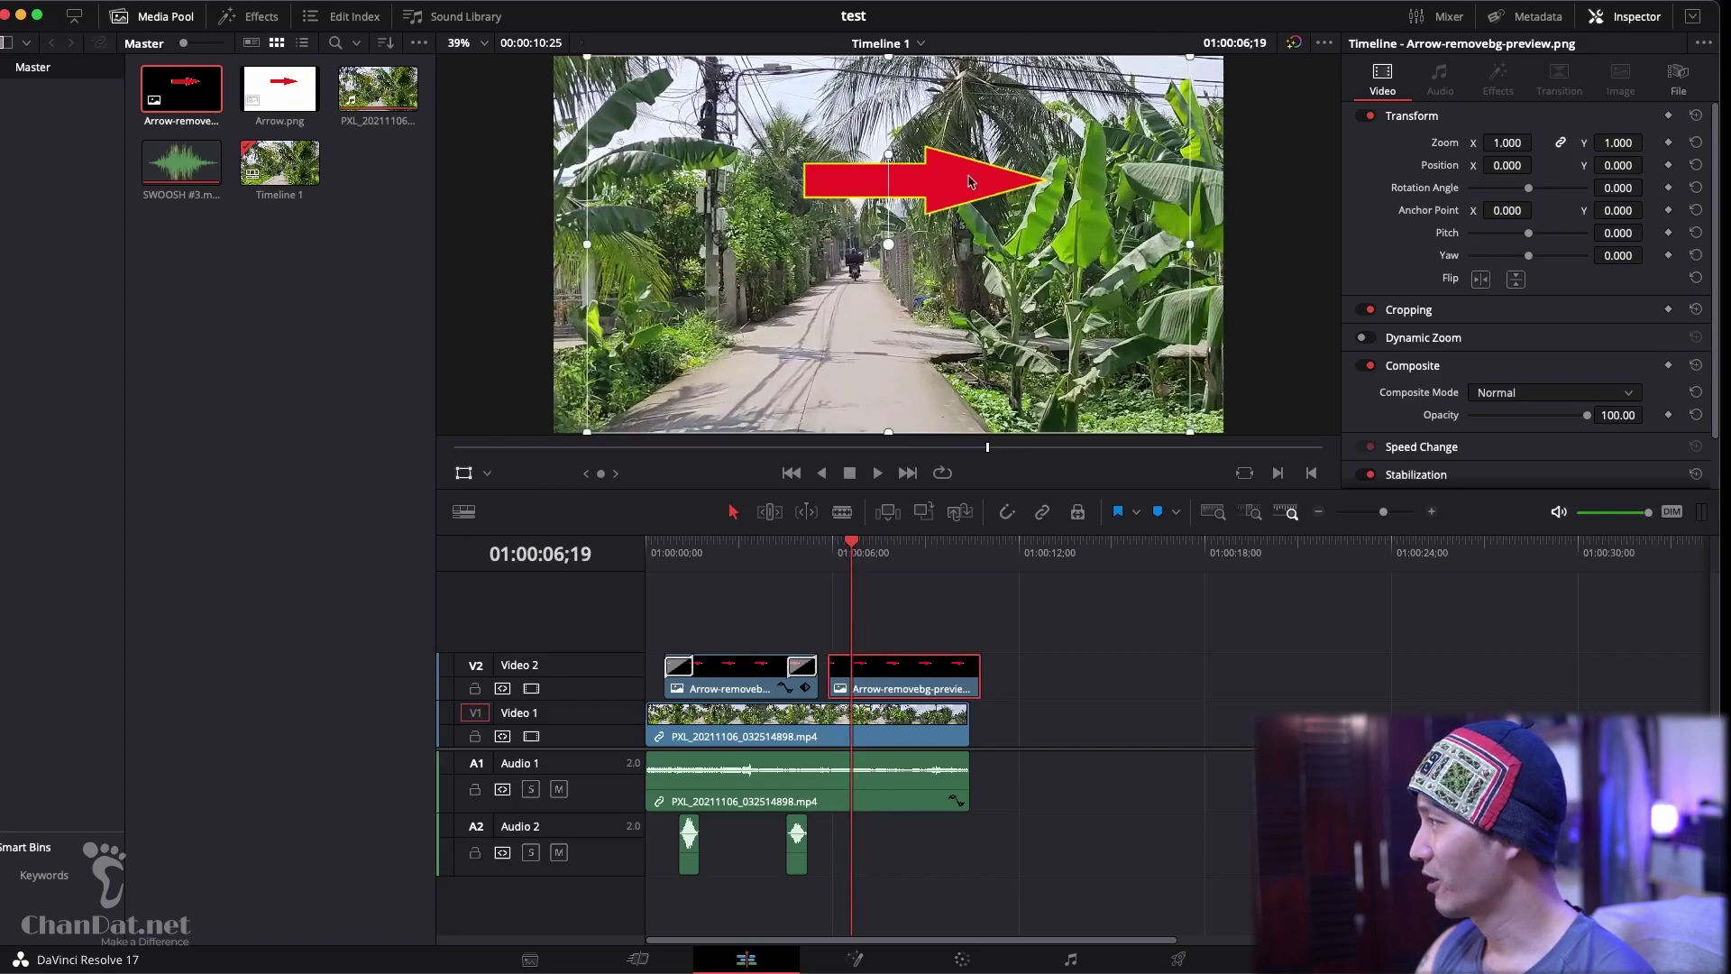
drag(991, 183, 772, 266)
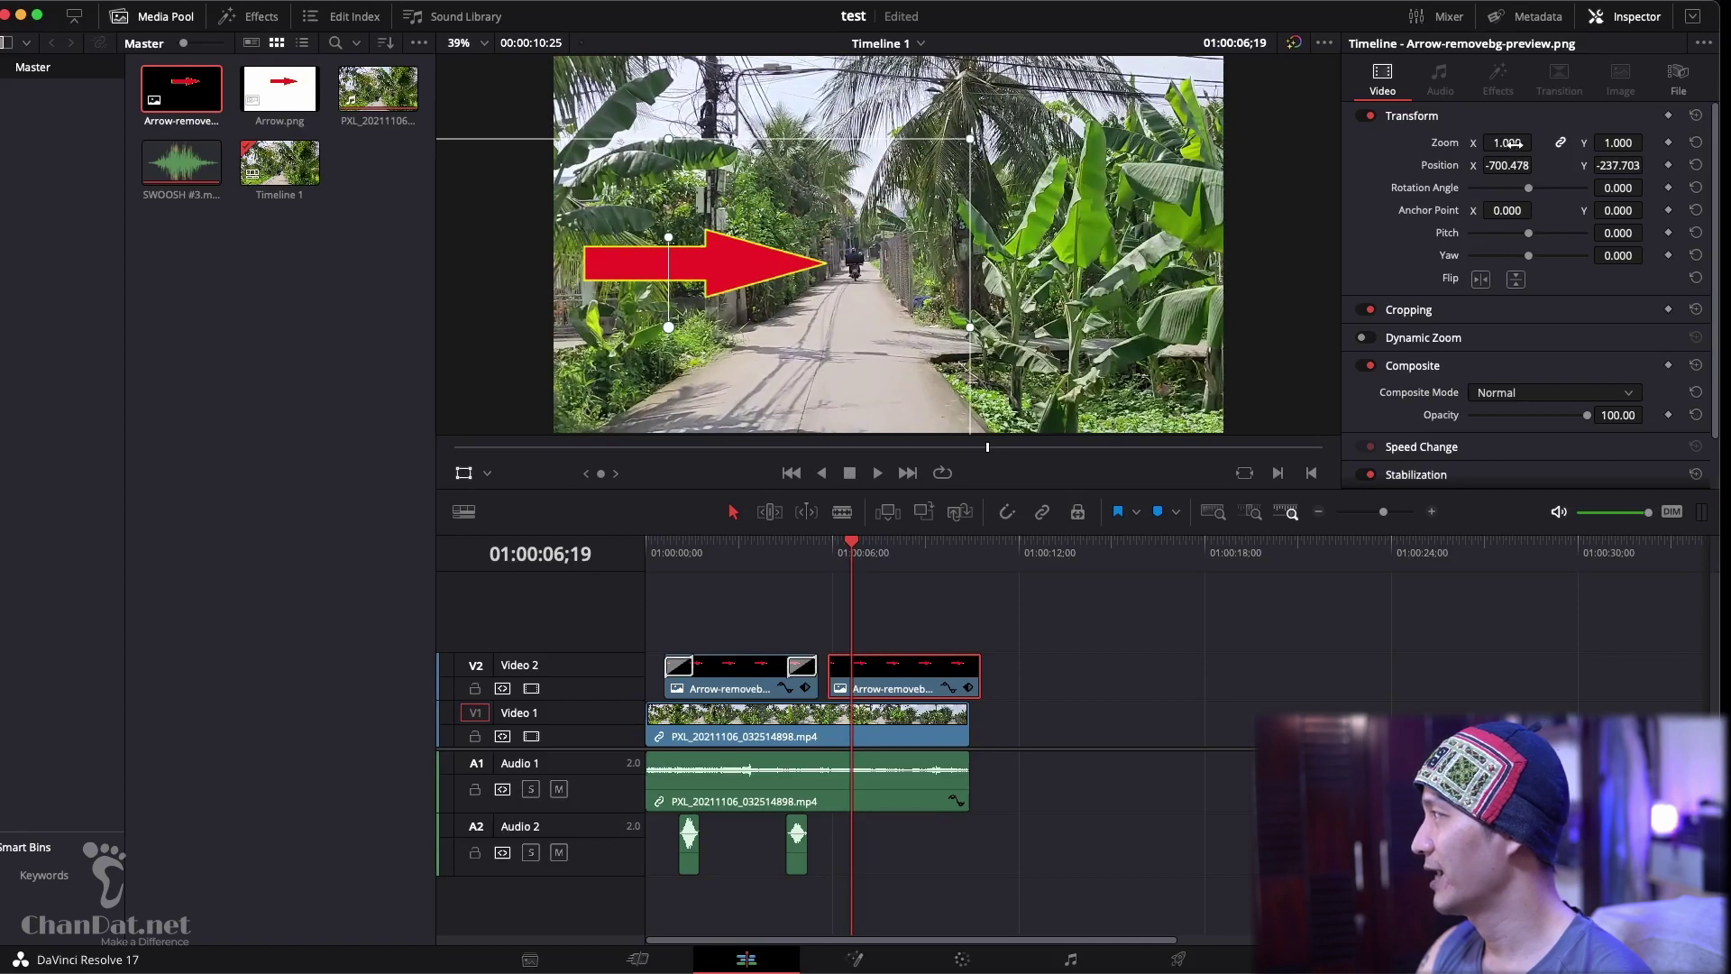
drag(1513, 143, 1479, 143)
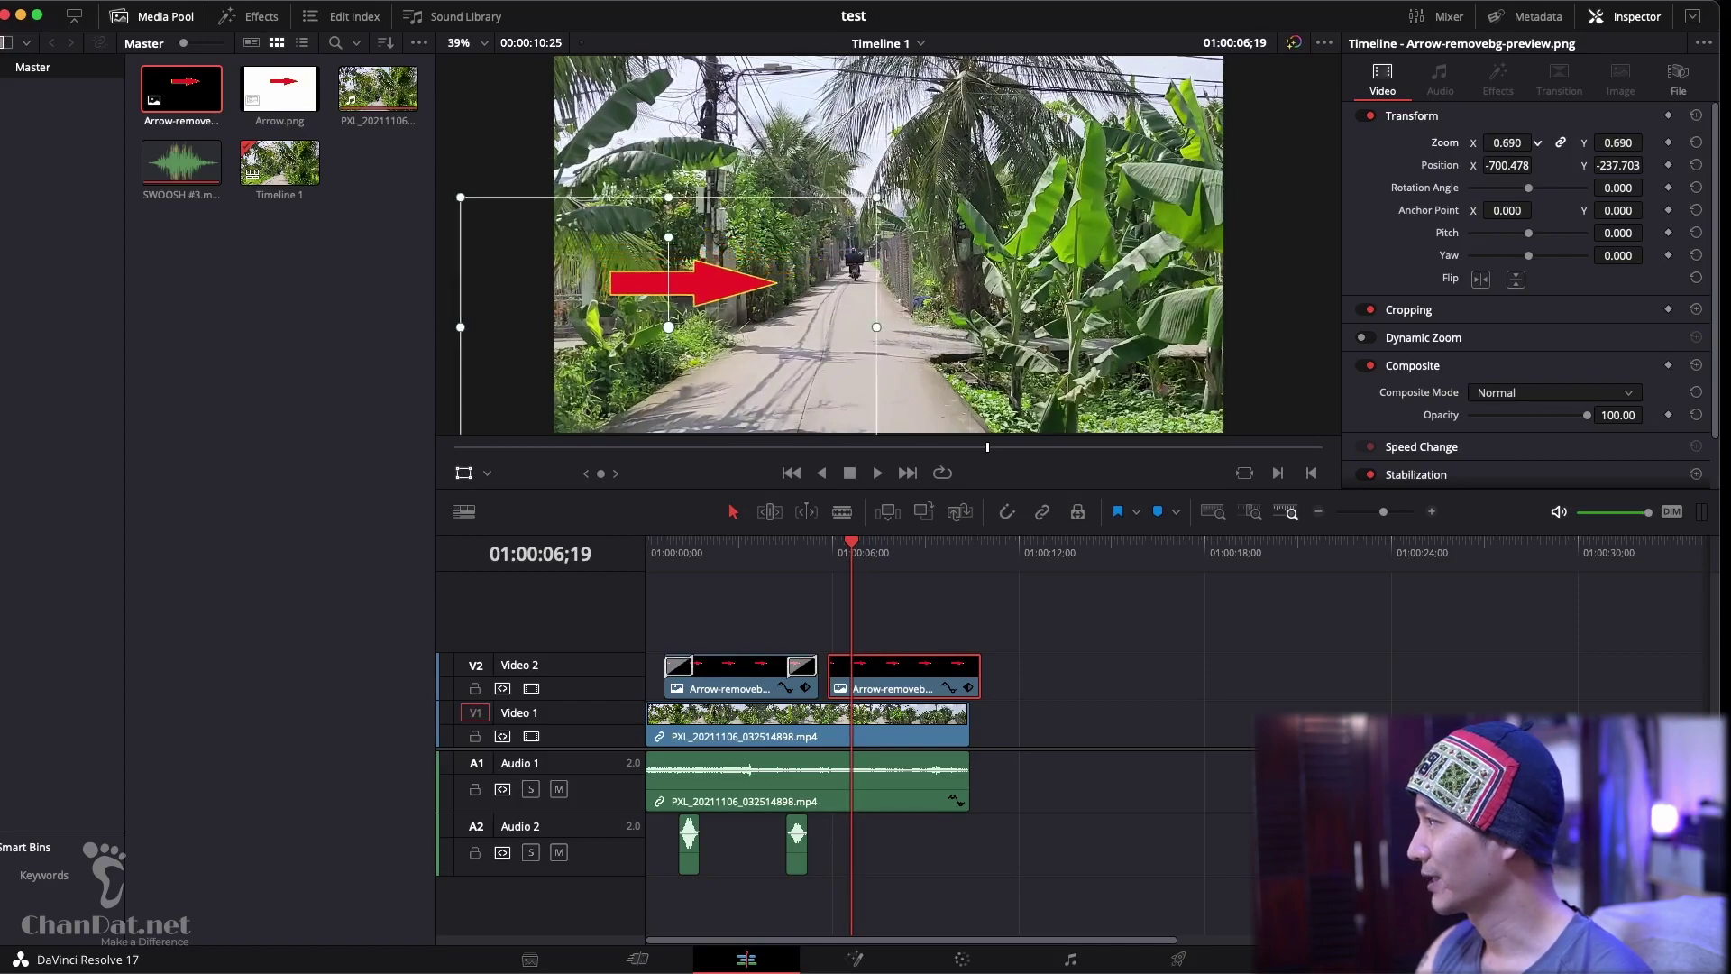
drag(763, 287, 833, 262)
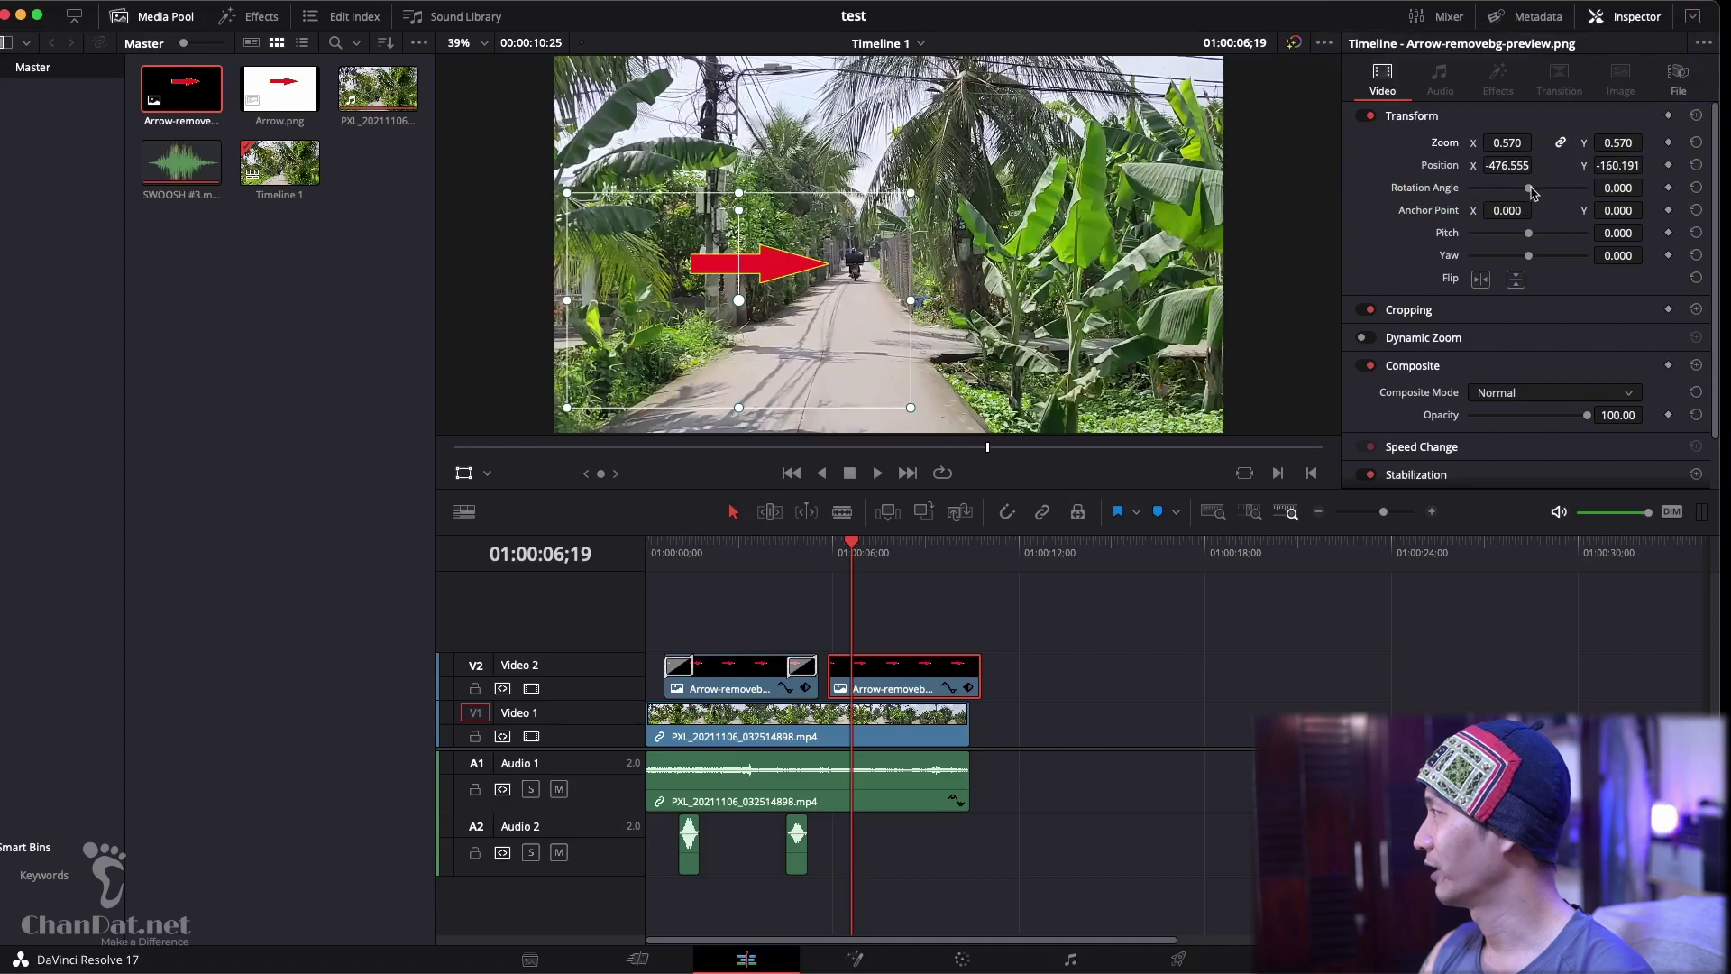
drag(1530, 191, 1530, 196)
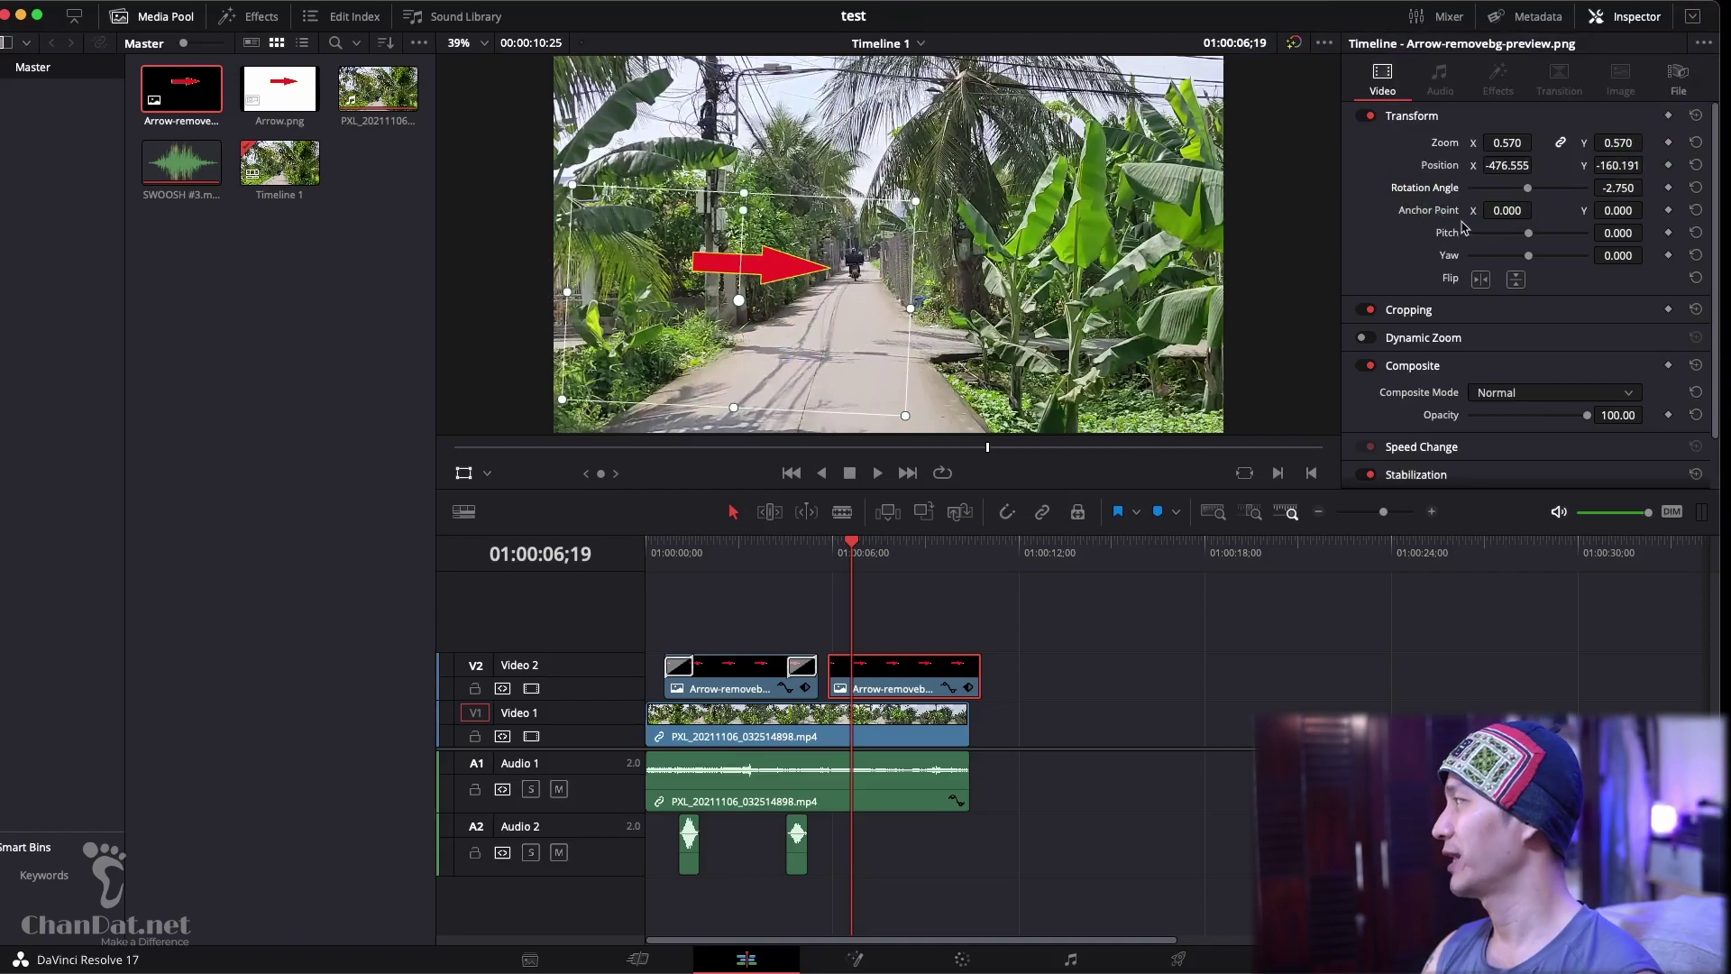
Set the arrow's anchor point to 106, 184, tilt it to -19.240 degrees, and nudge it left
drag(1493, 210, 1497, 210)
drag(1614, 211, 1649, 209)
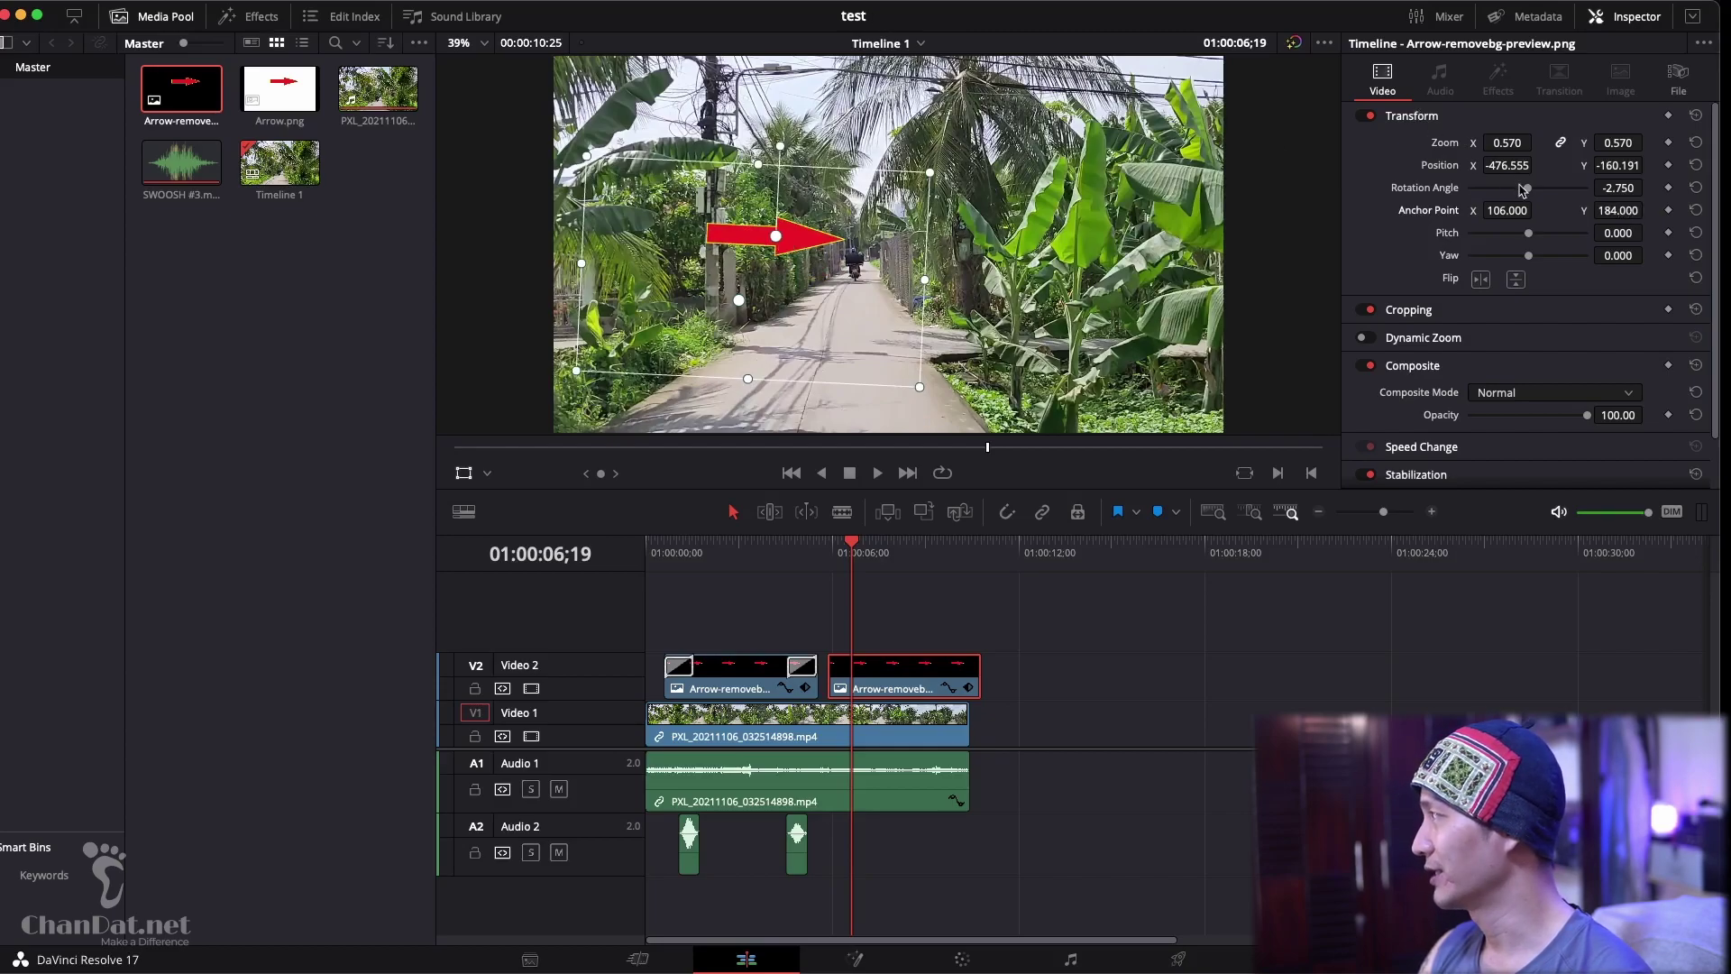
drag(1529, 193, 1527, 196)
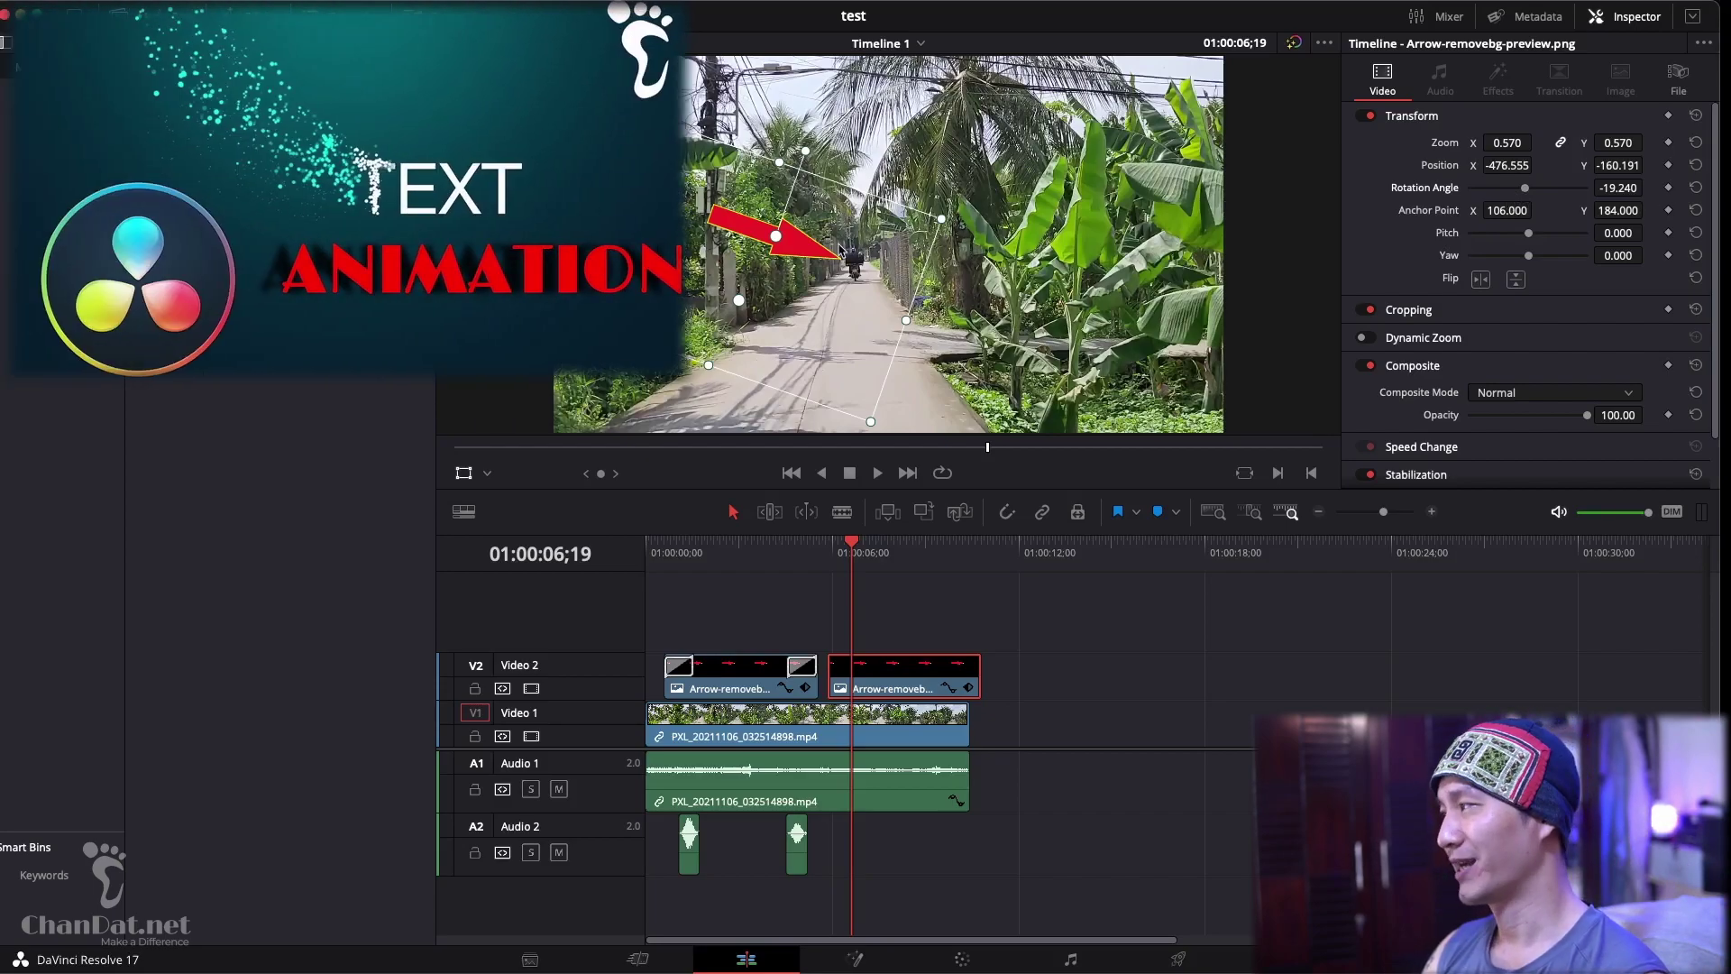
drag(789, 253, 776, 250)
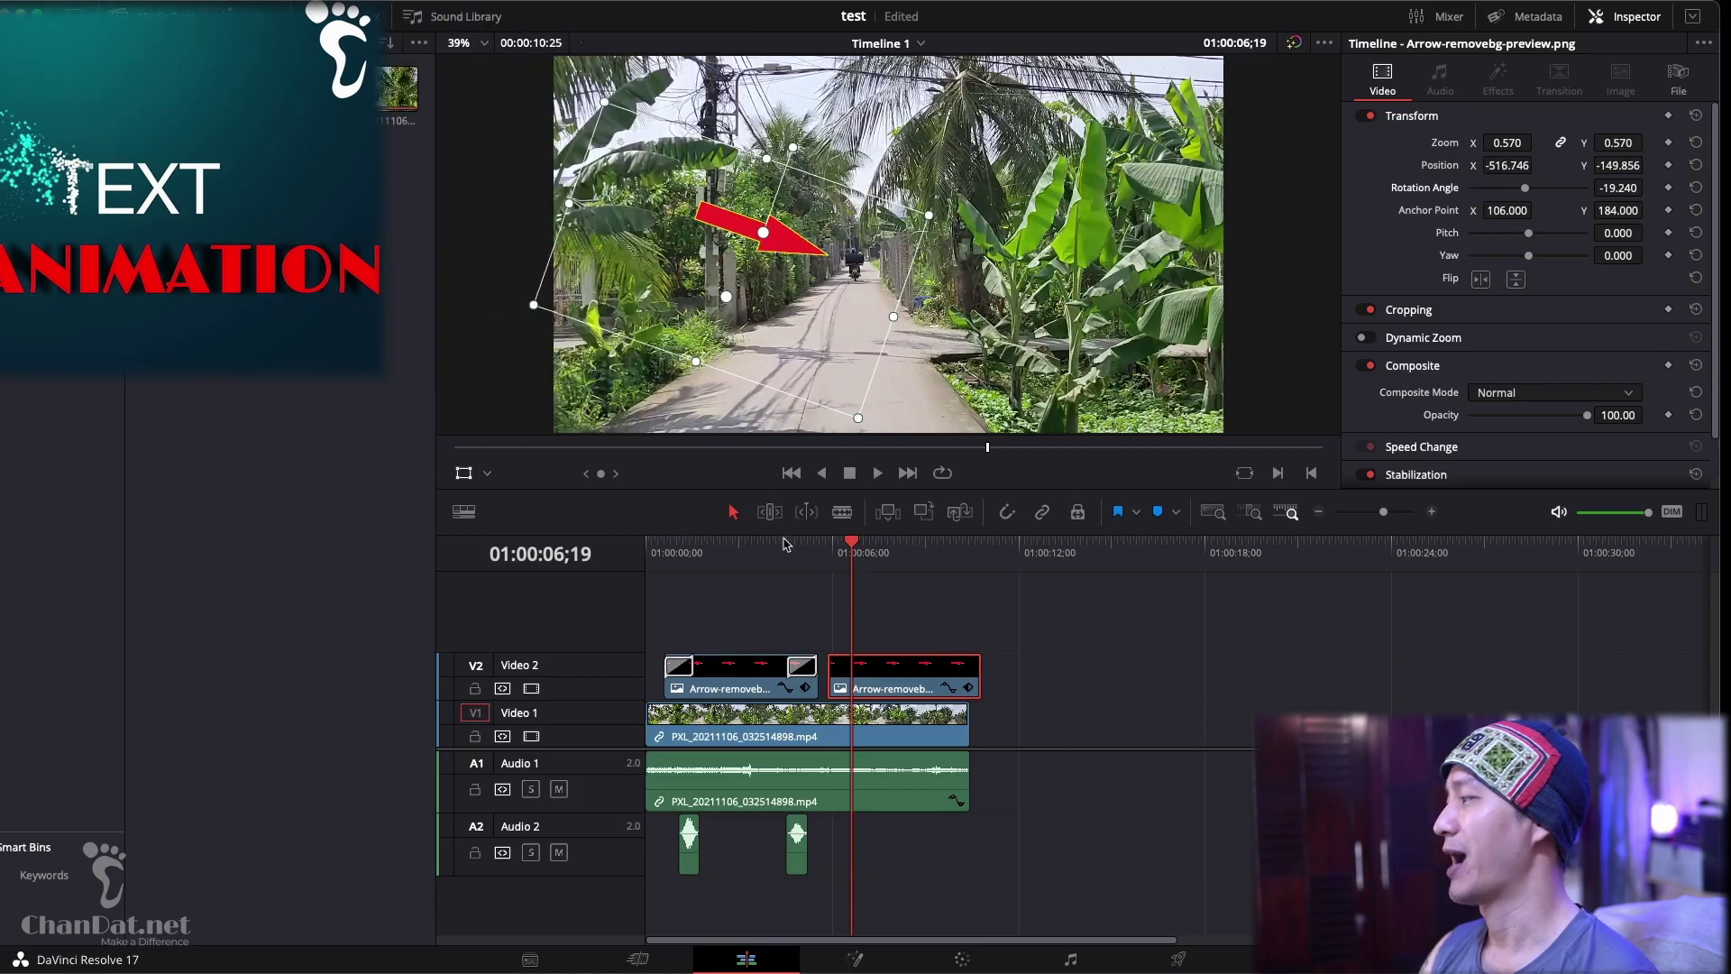
click(660, 557)
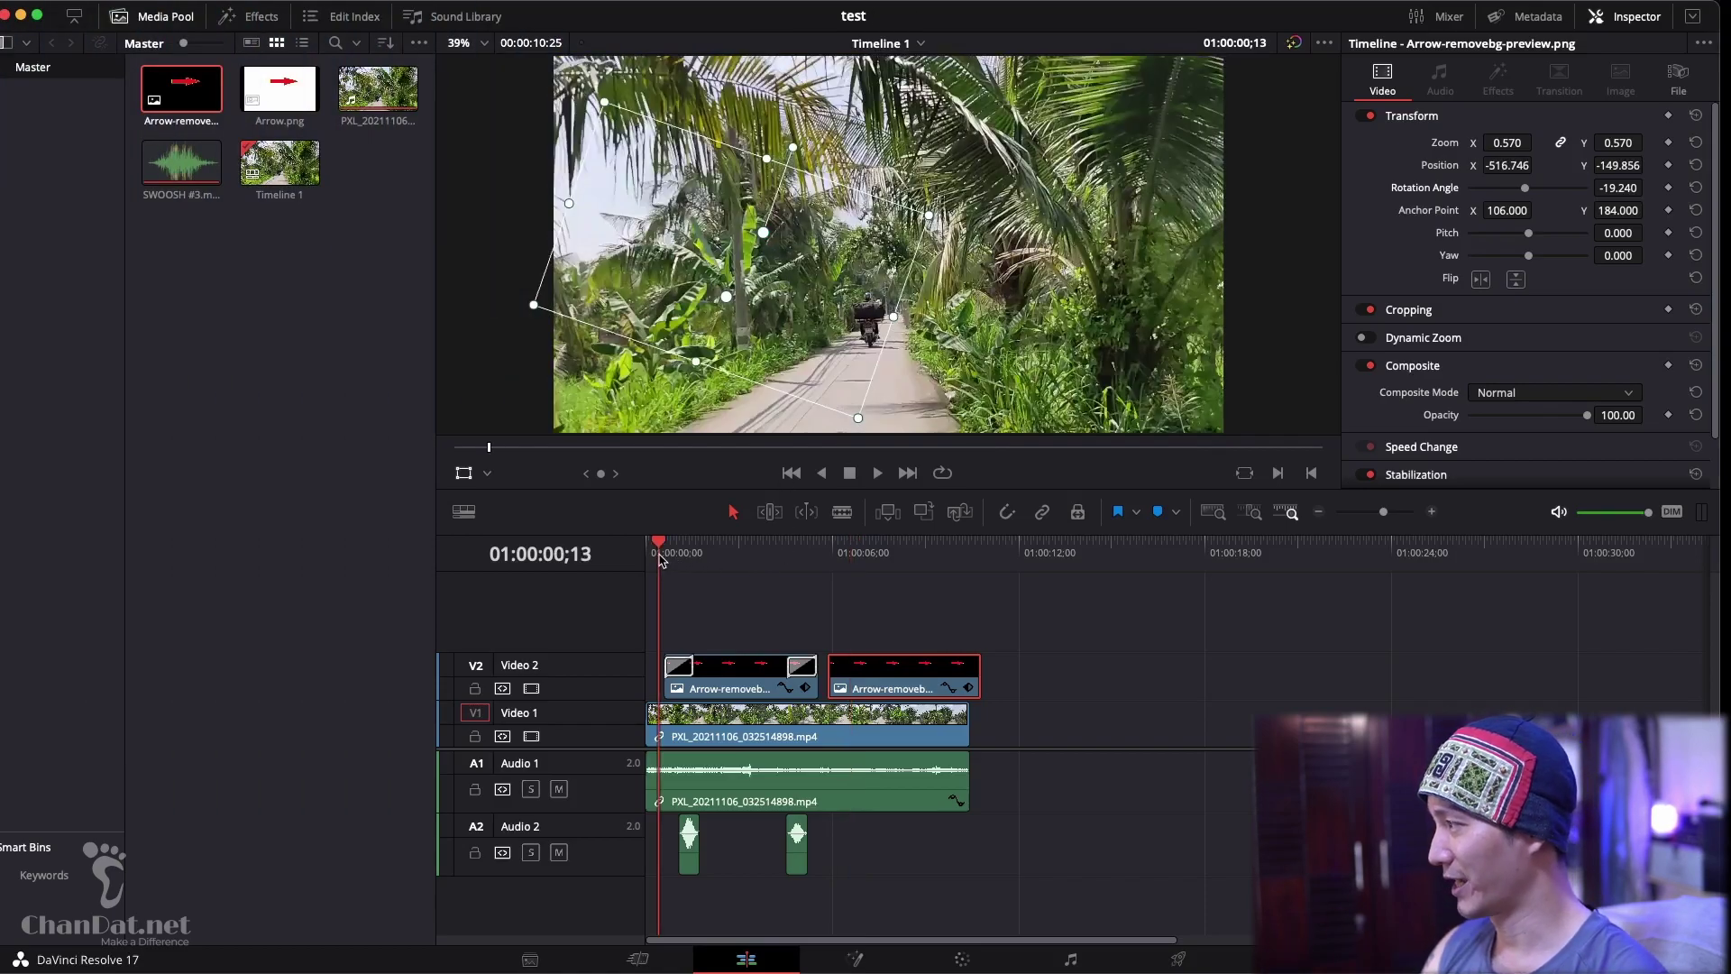
Preview the arrow animation in playback, then delete the second arrow clip from V2
key(space)
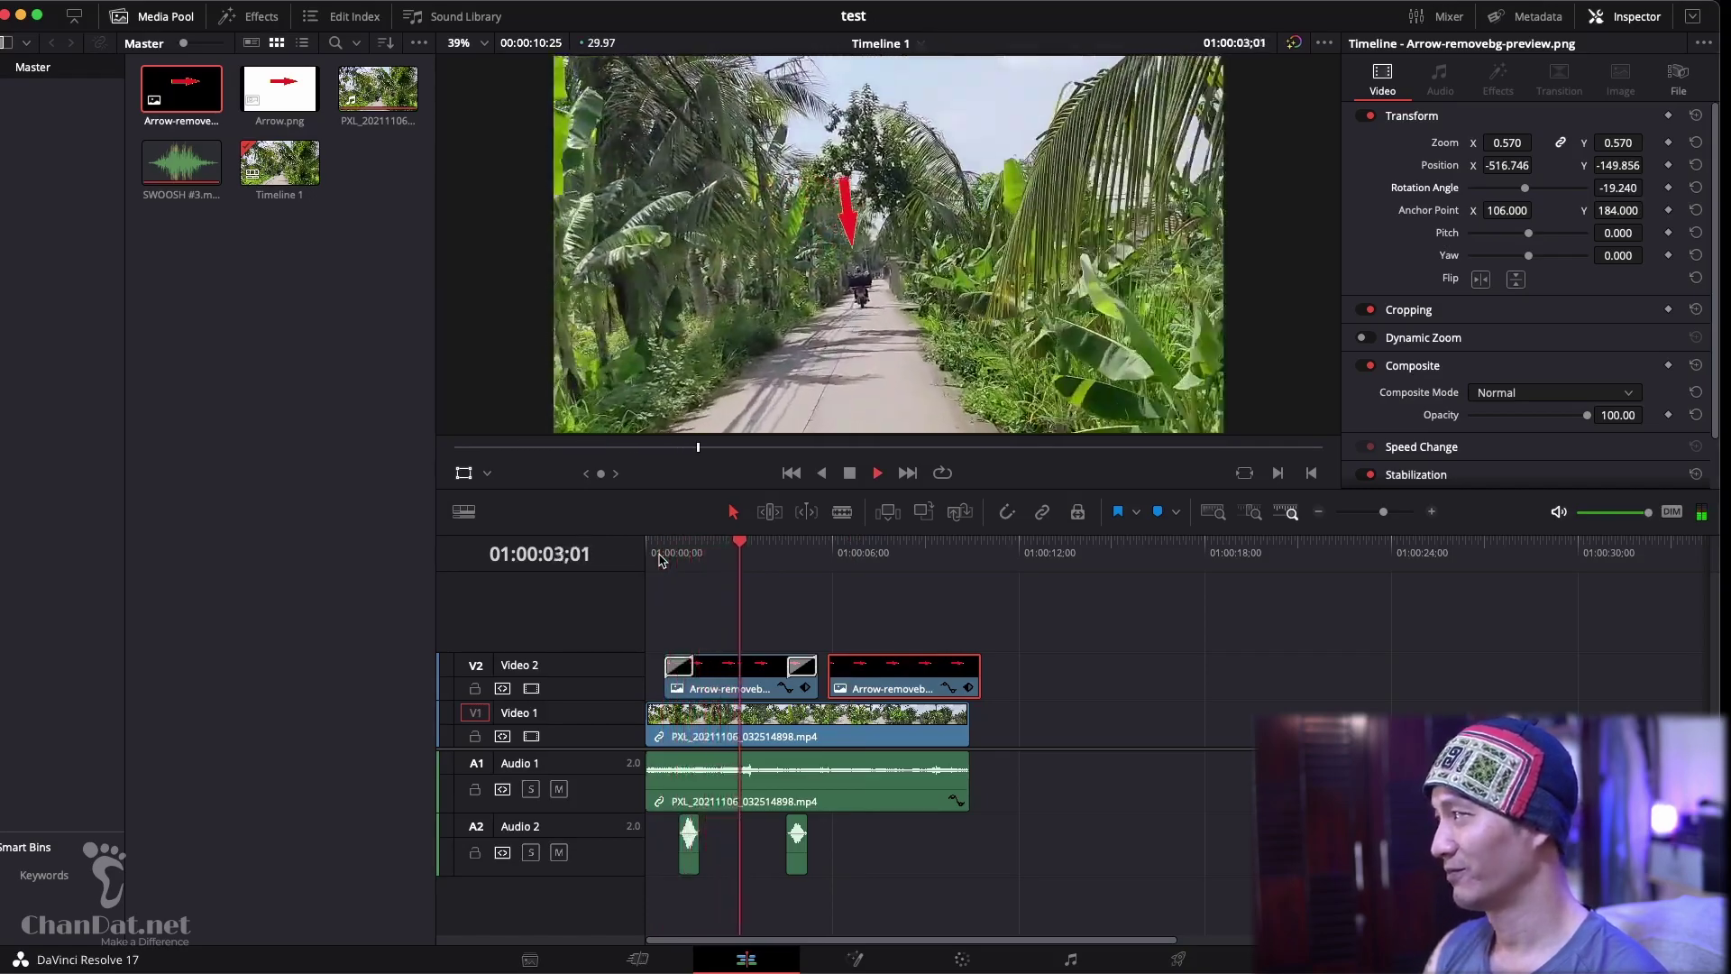
key(space)
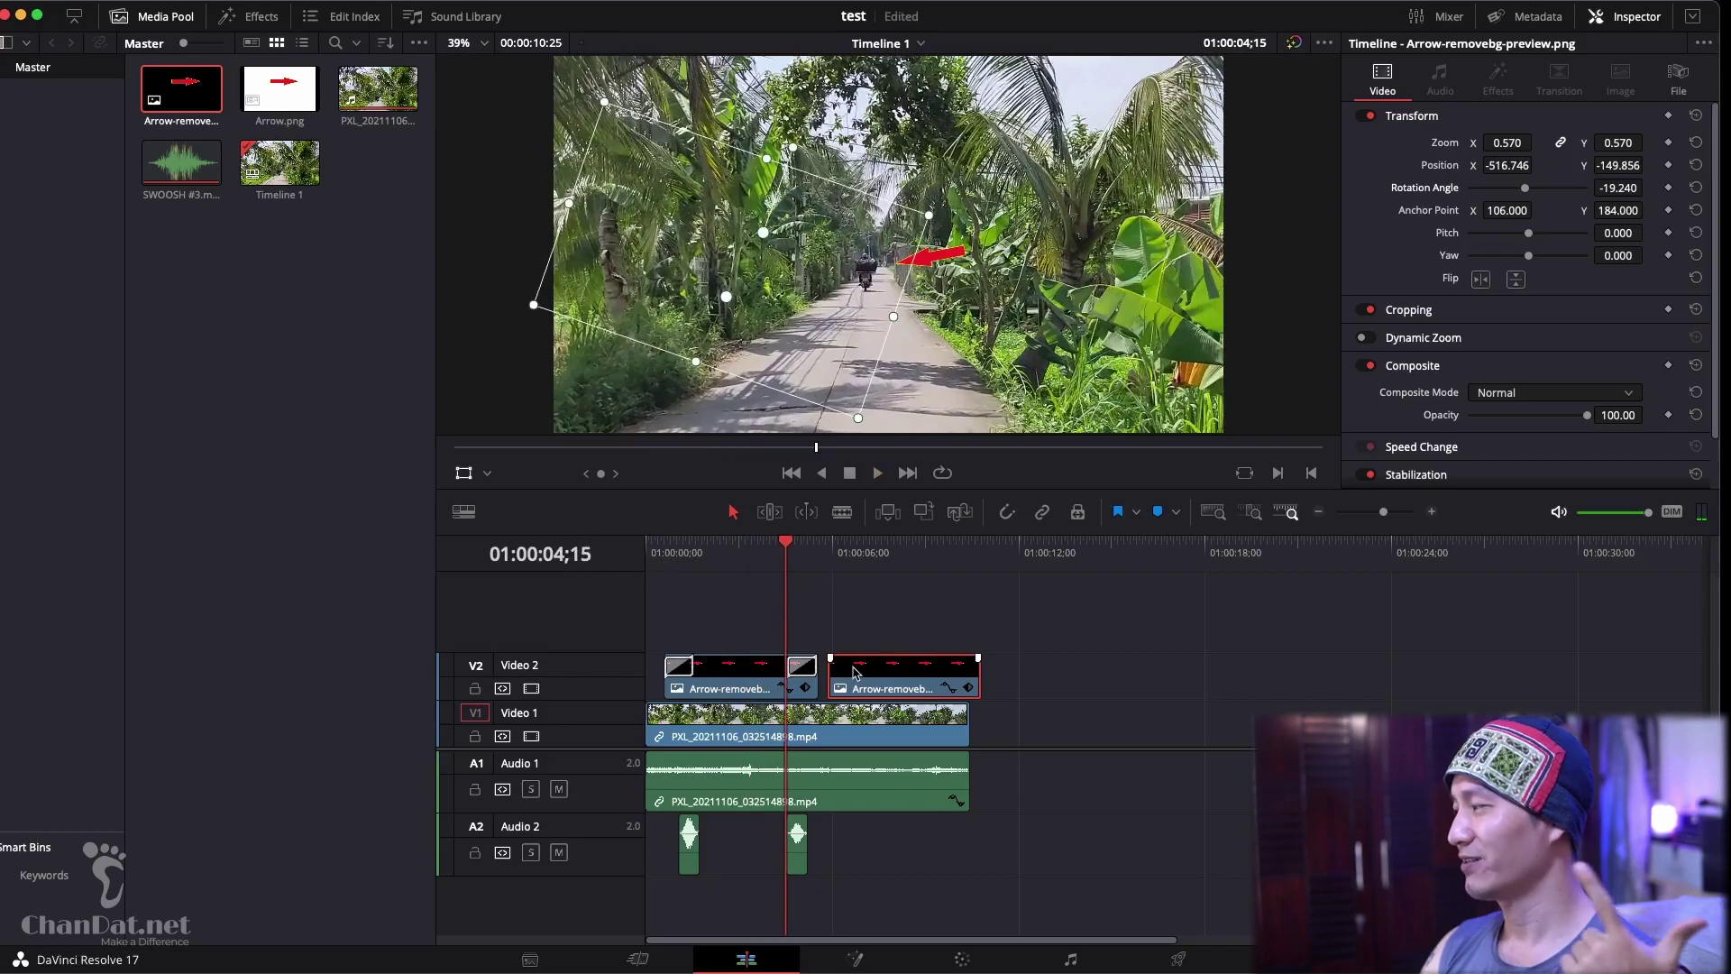
key(Delete)
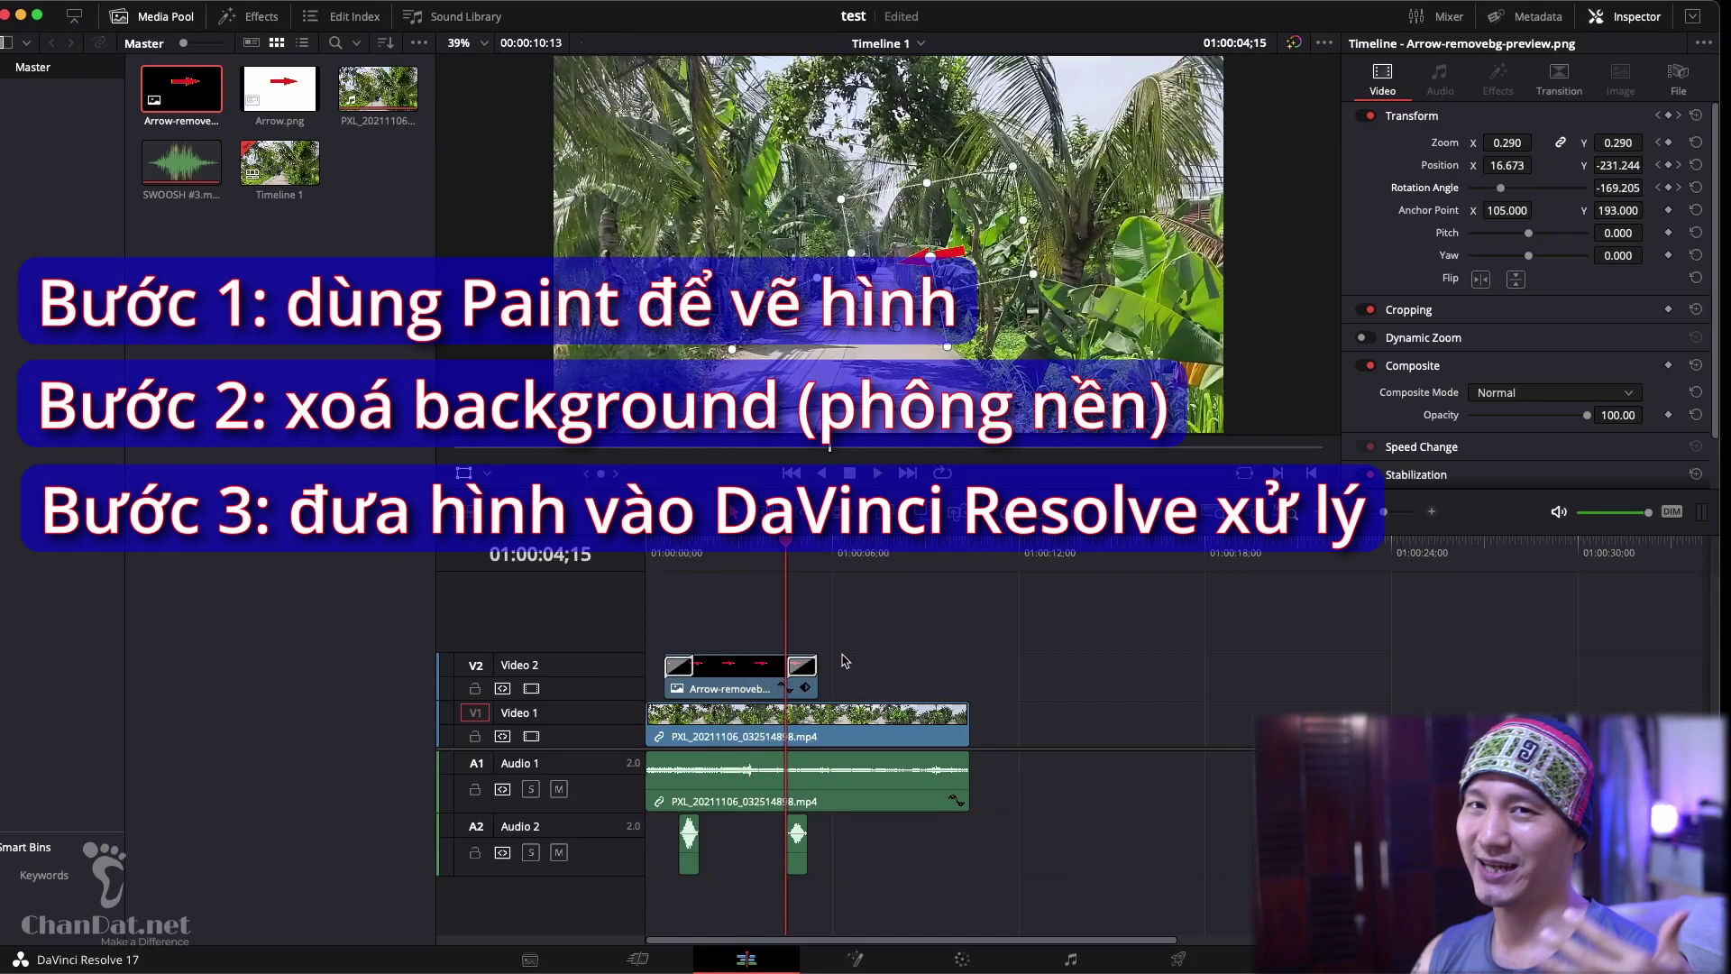
click(702, 551)
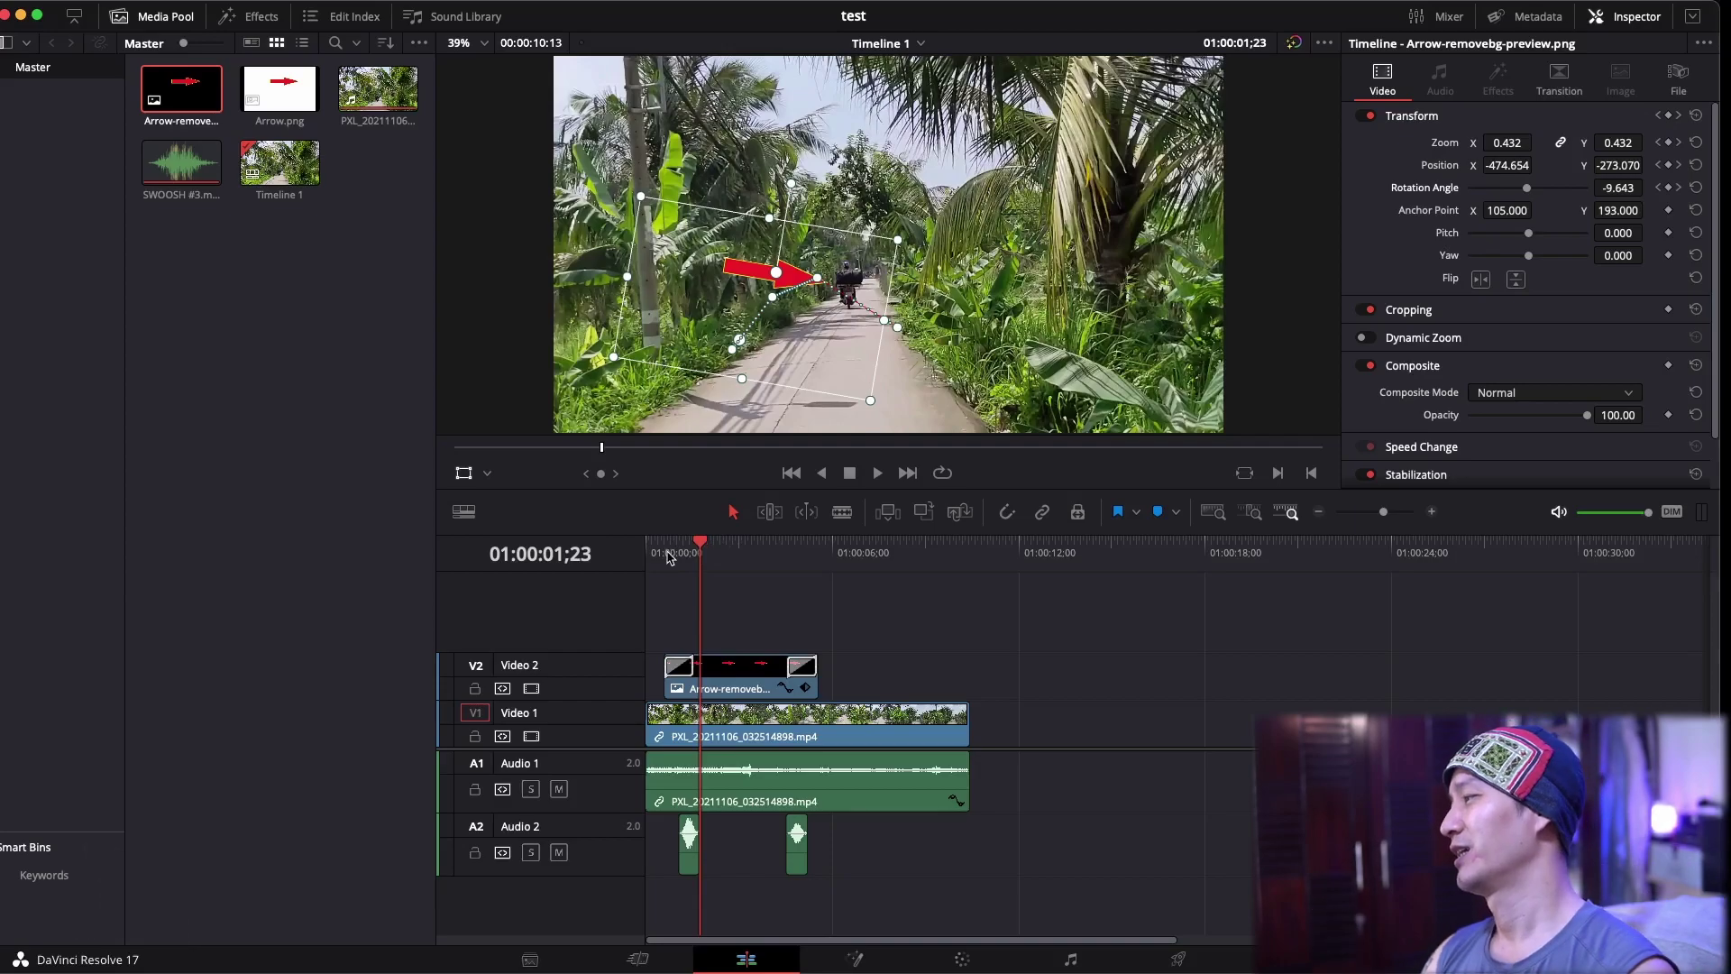
click(668, 557)
click(726, 556)
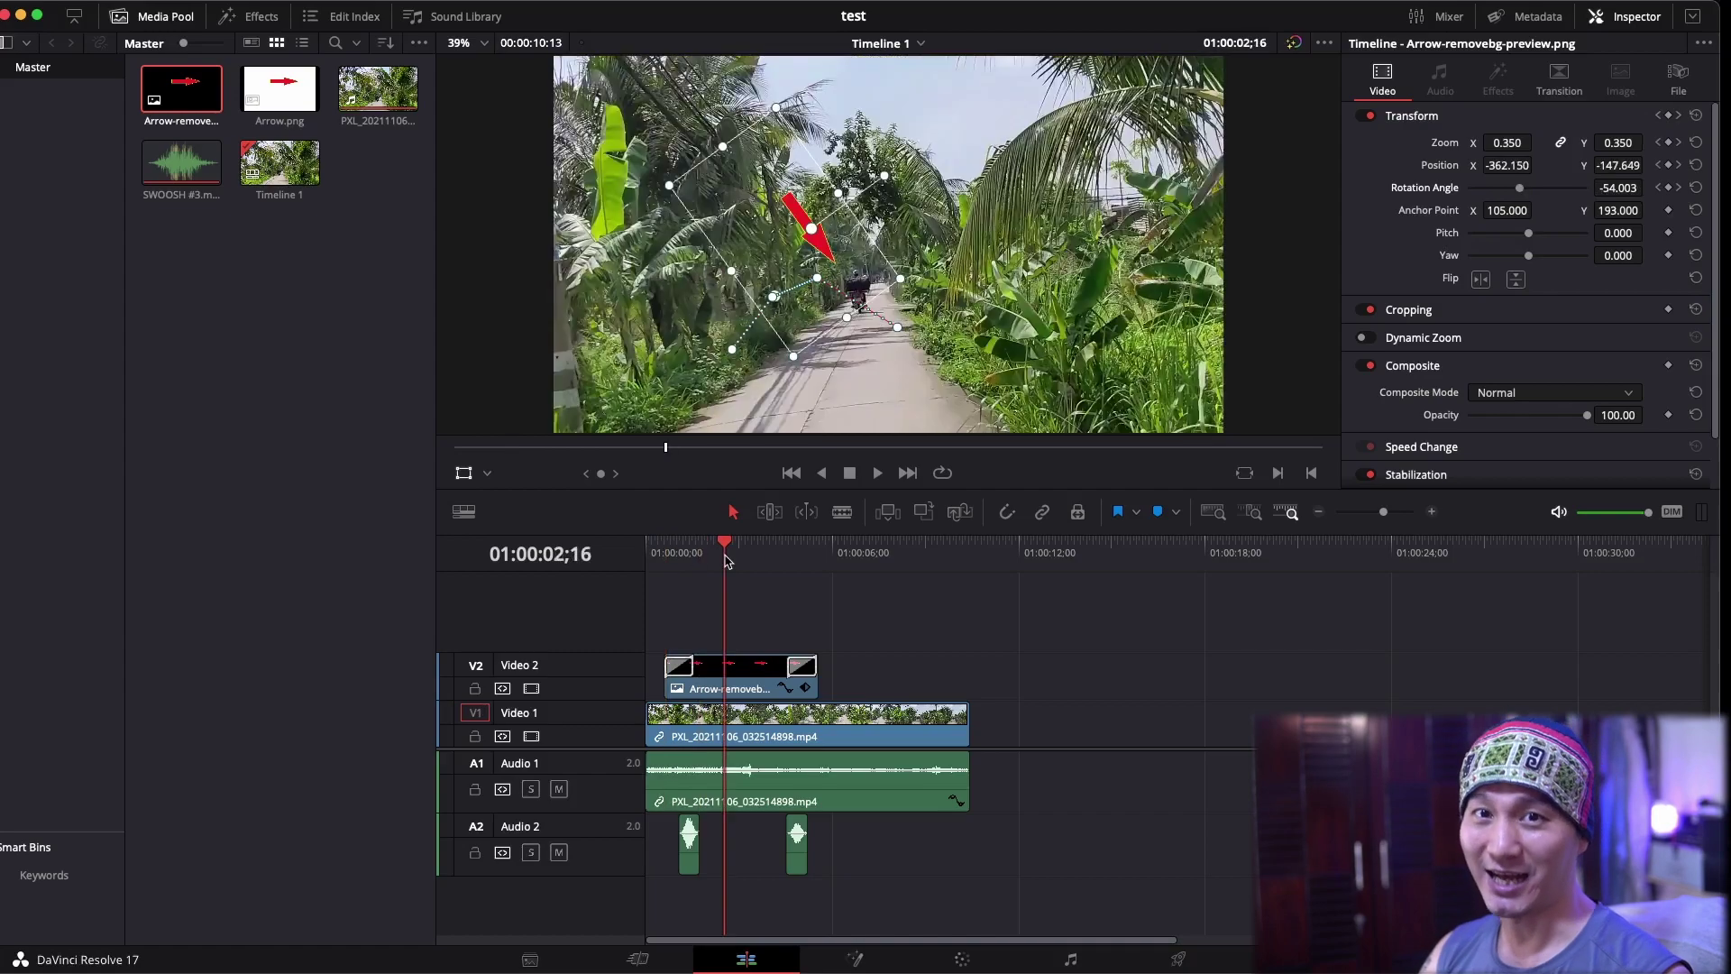